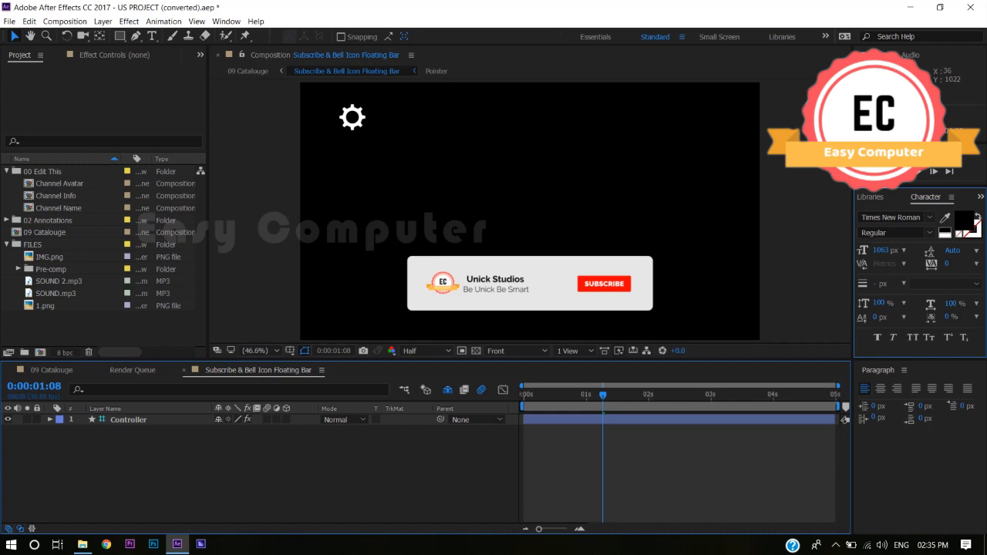
# - Replace the text in the Channel Info composition with "Easy Computer"
pyautogui.rightClick(56, 198)
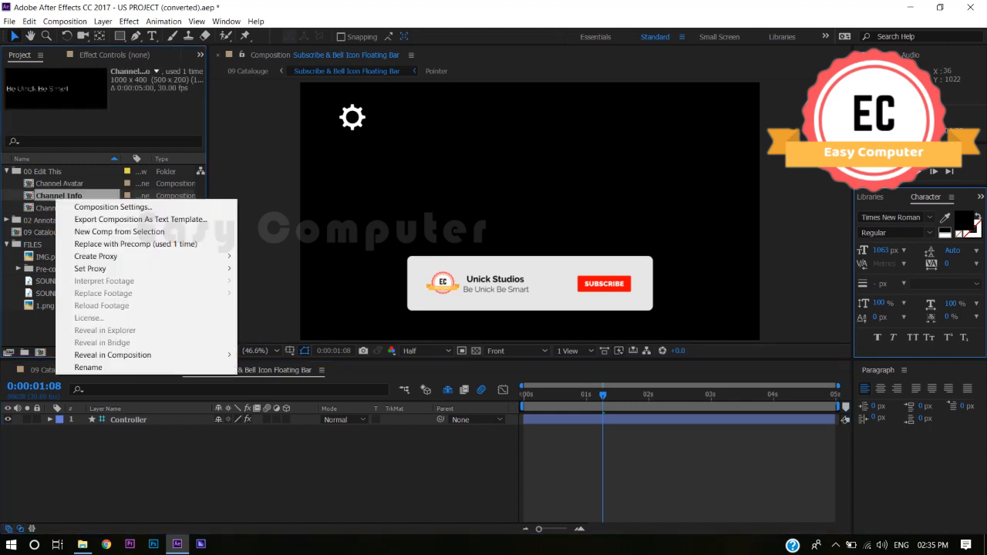
pyautogui.doubleClick(56, 197)
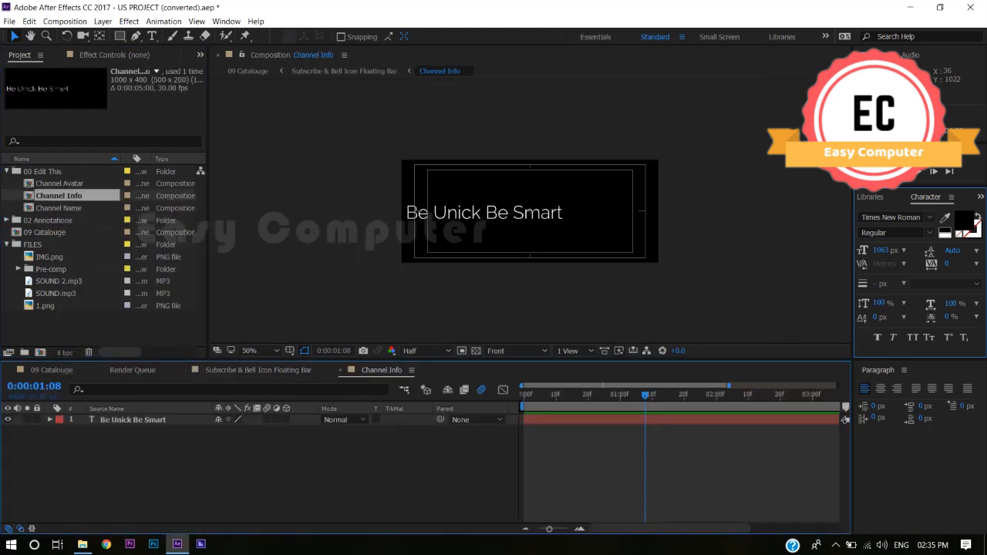
pyautogui.click(486, 213)
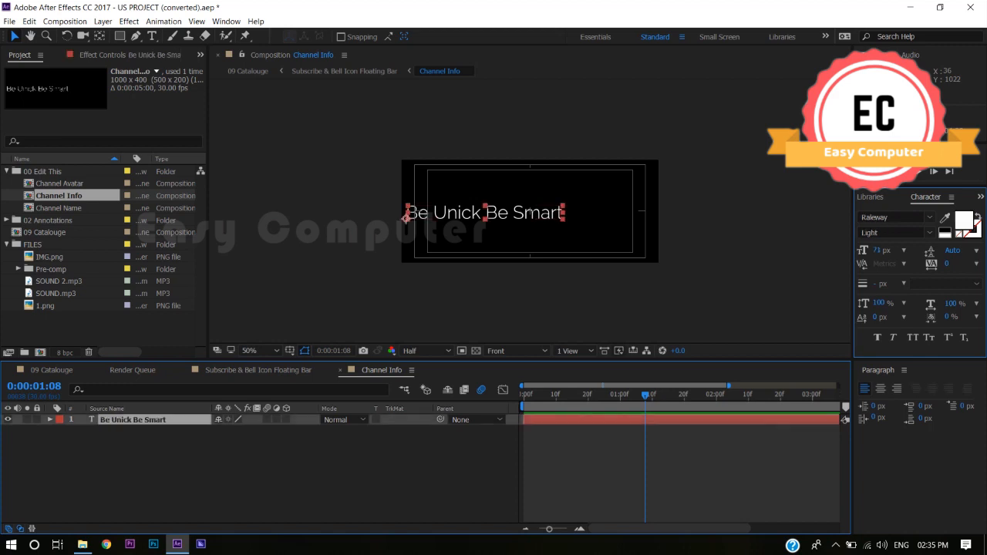
pyautogui.doubleClick(406, 216)
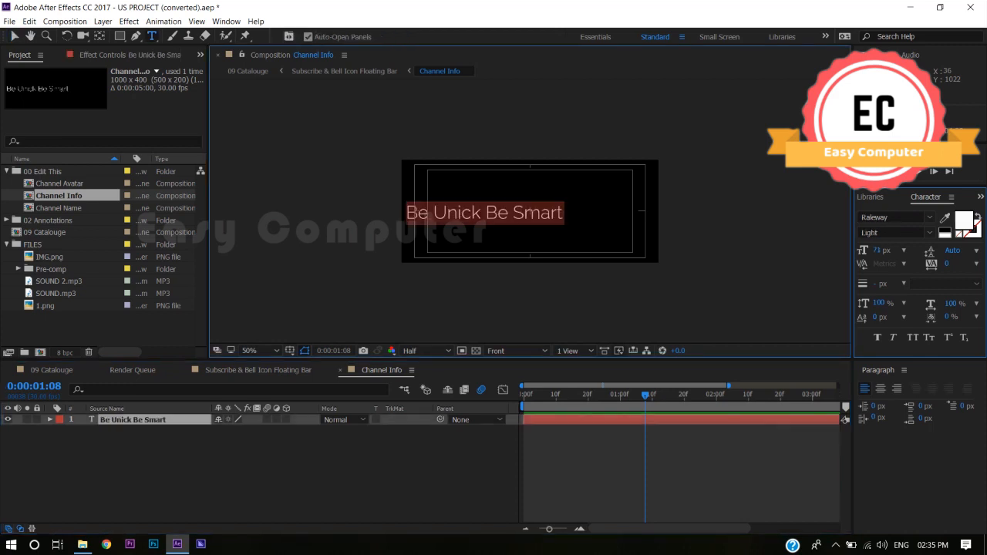
pyautogui.write('Easyb')
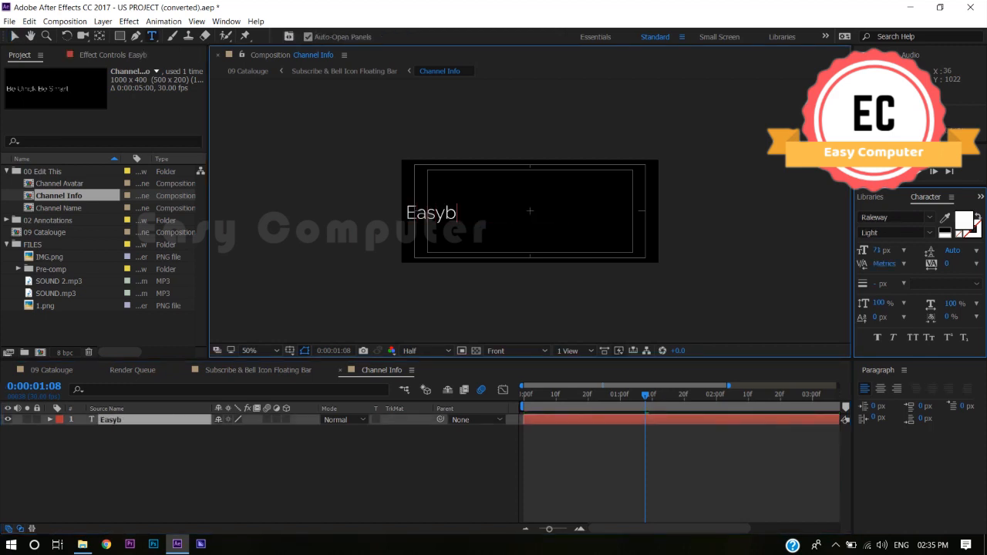
pyautogui.press('BackSpace')
pyautogui.write('Computer')
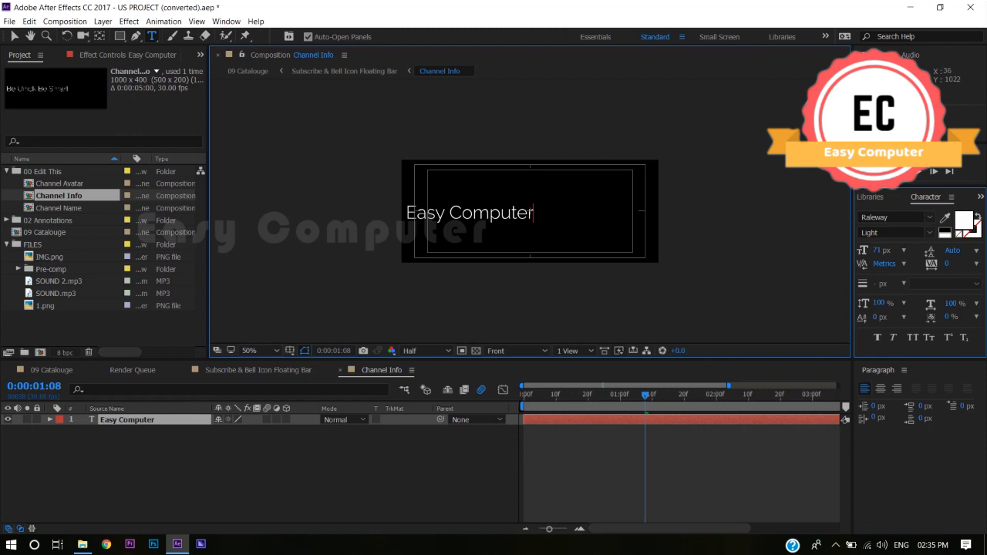
# - Replace the text in the Channel Name composition with "Easy Computer"
pyautogui.click(61, 208)
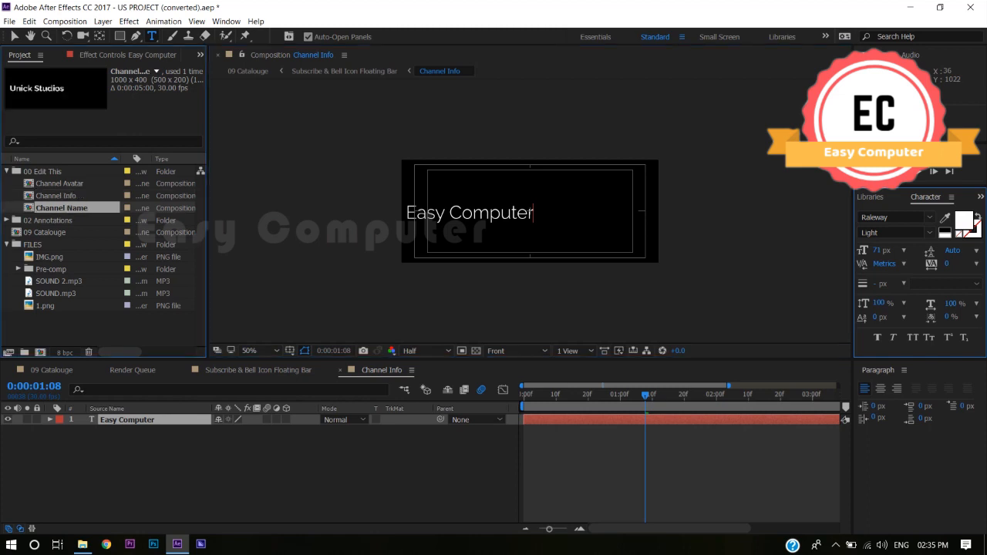
pyautogui.doubleClick(61, 208)
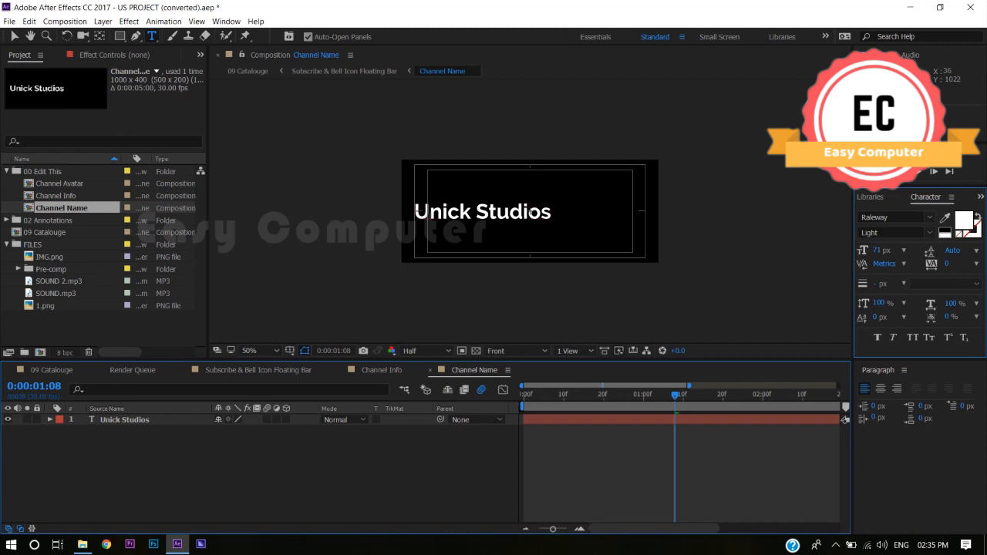
pyautogui.doubleClick(124, 420)
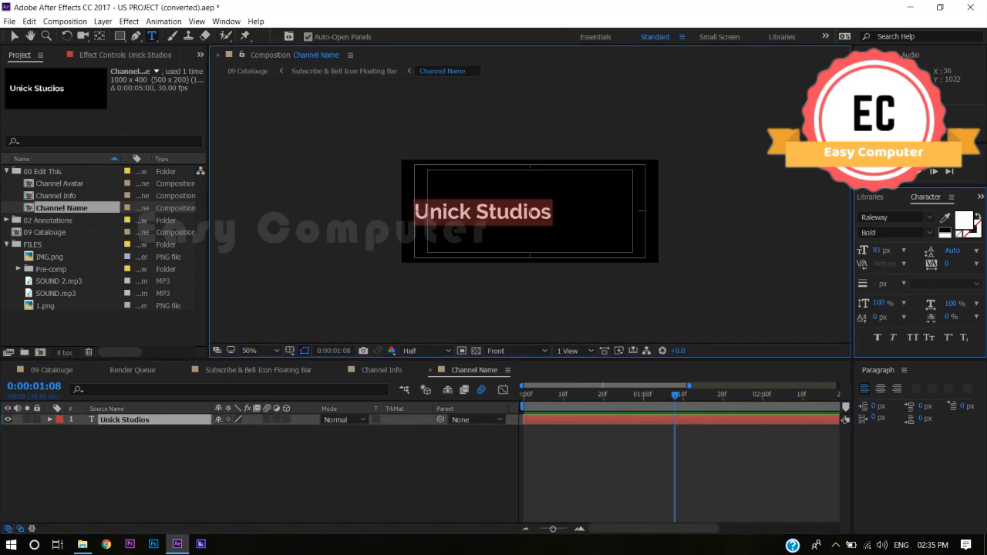
pyautogui.write('Easy ')
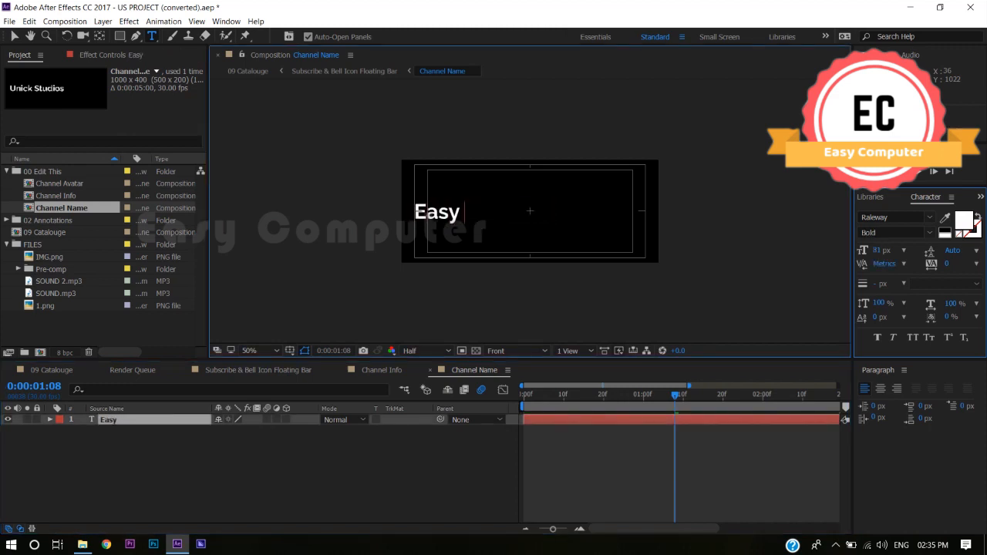
pyautogui.write('Computer')
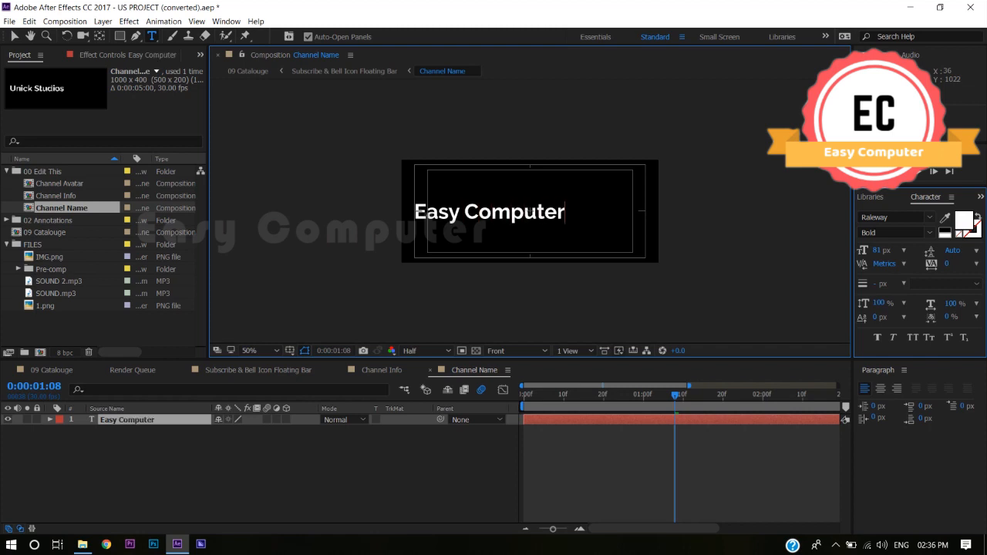
# - Play back the 09 Catalouge composition to check the updated channel texts
pyautogui.click(52, 370)
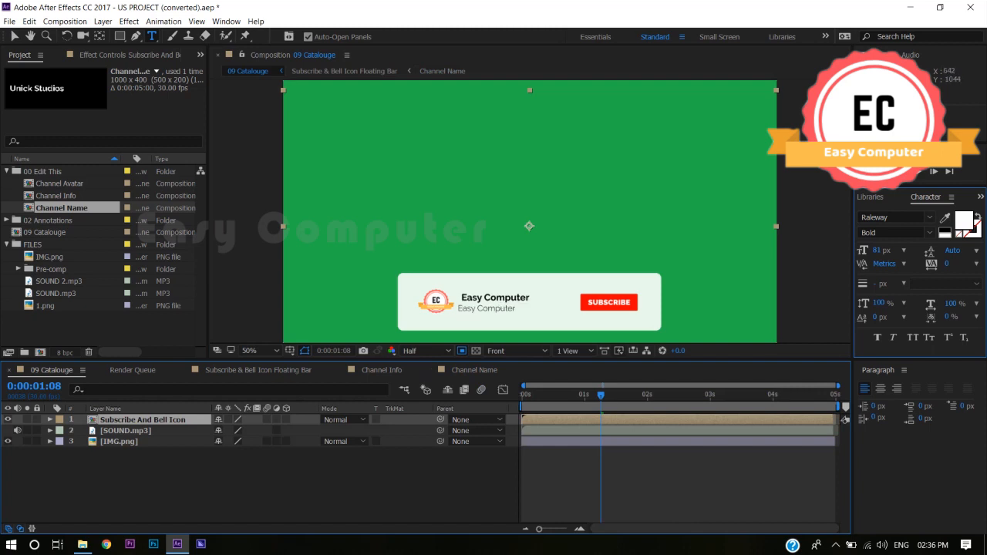
pyautogui.press('space')
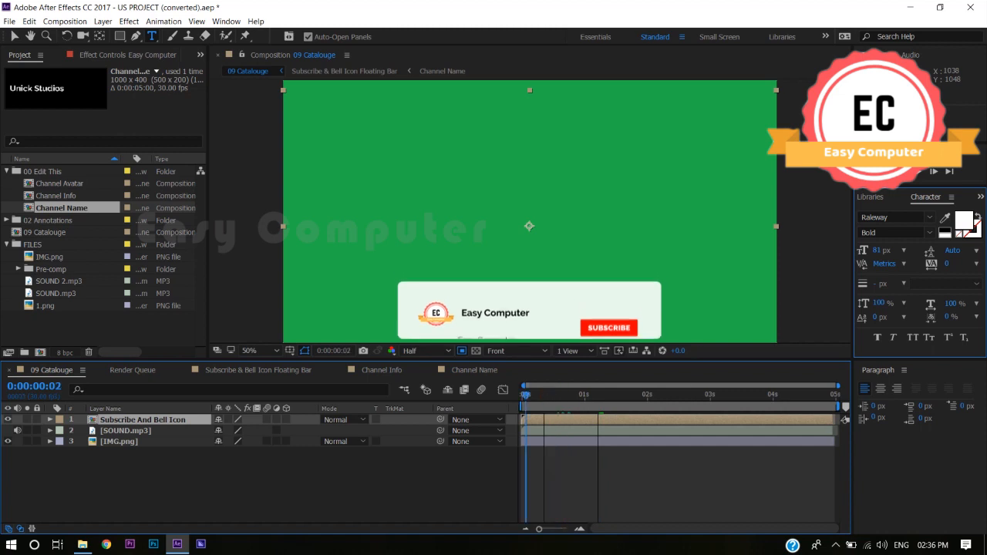
pyautogui.press('space')
pyautogui.press('space')
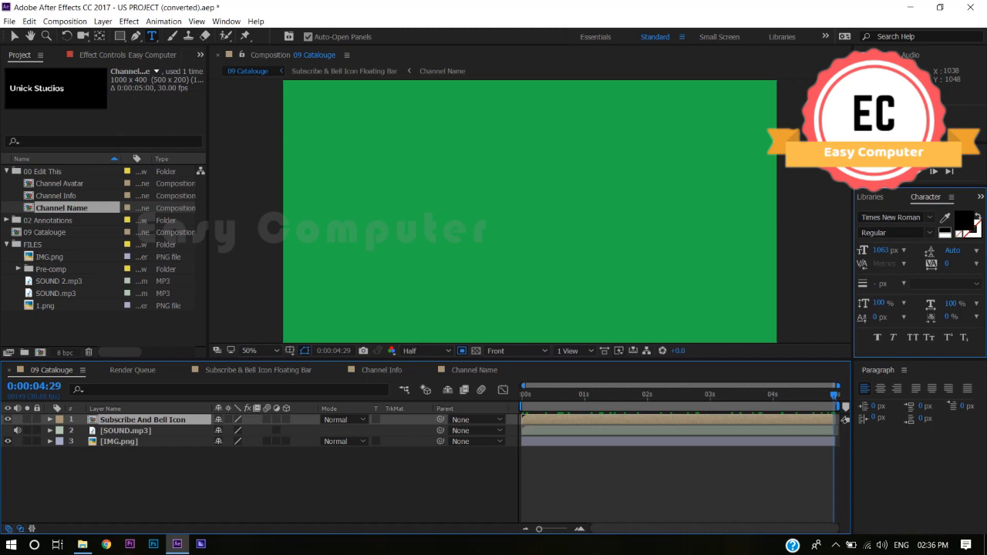
# - Hide the IMG.png background layer in 09 Catalouge and preview the animation from the start
pyautogui.click(119, 442)
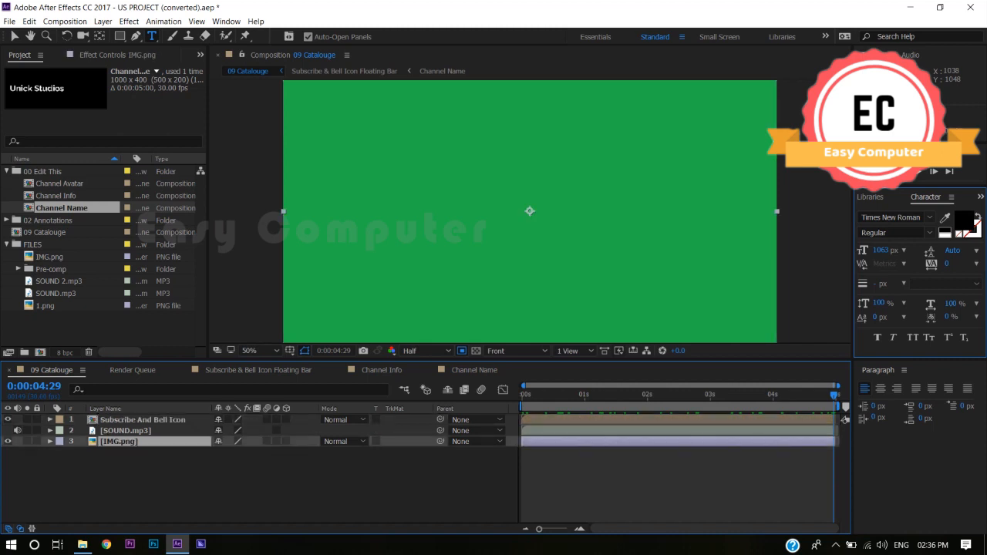
pyautogui.click(8, 441)
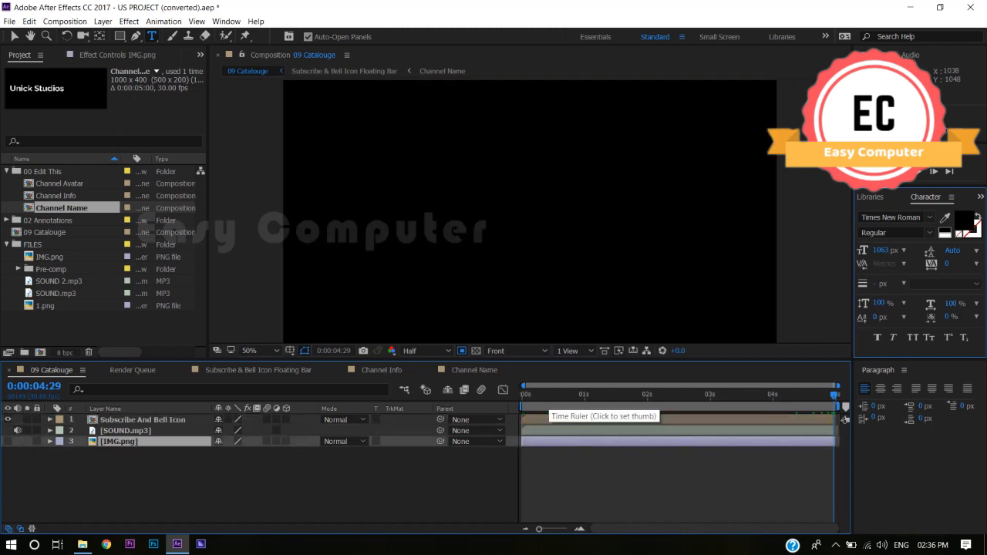
pyautogui.click(557, 394)
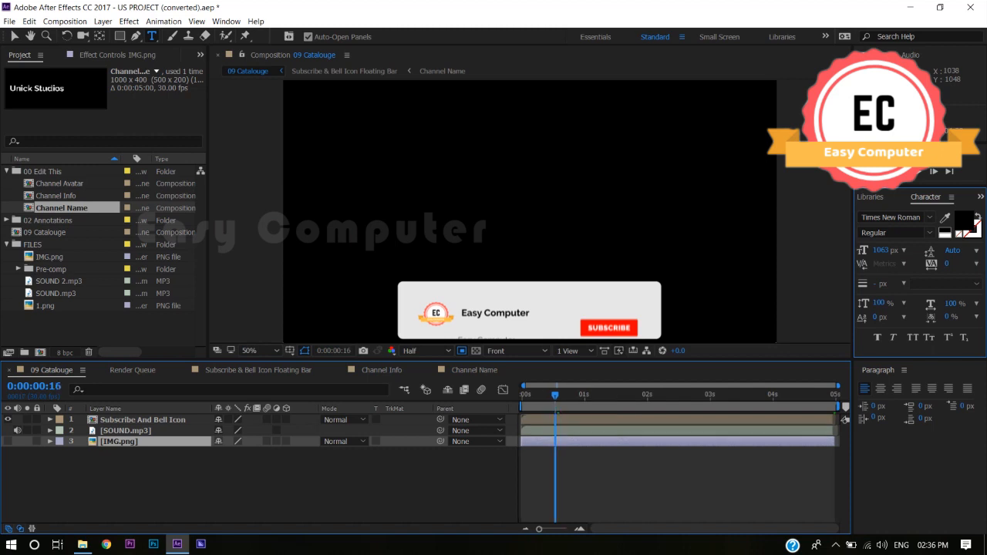
pyautogui.press('Home')
pyautogui.press('space')
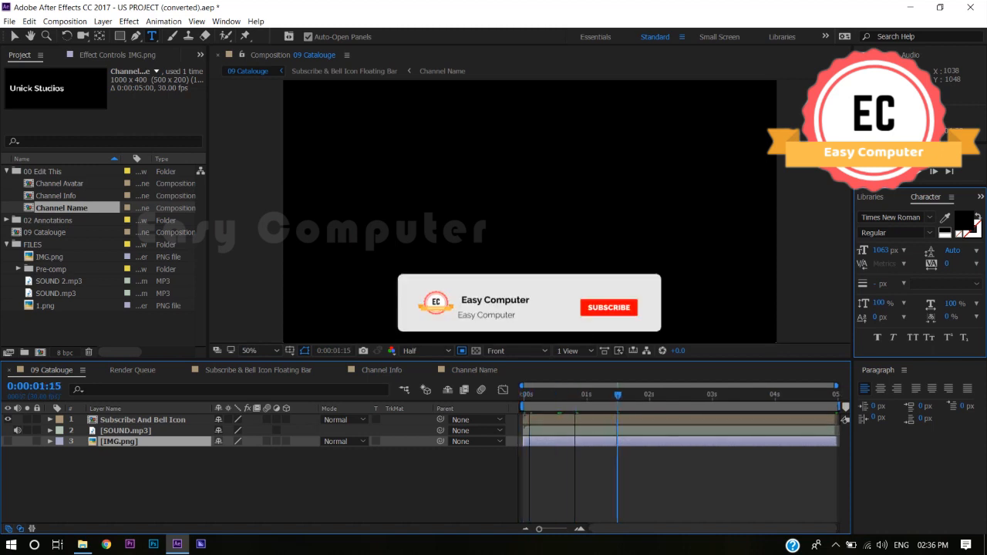
pyautogui.press('space')
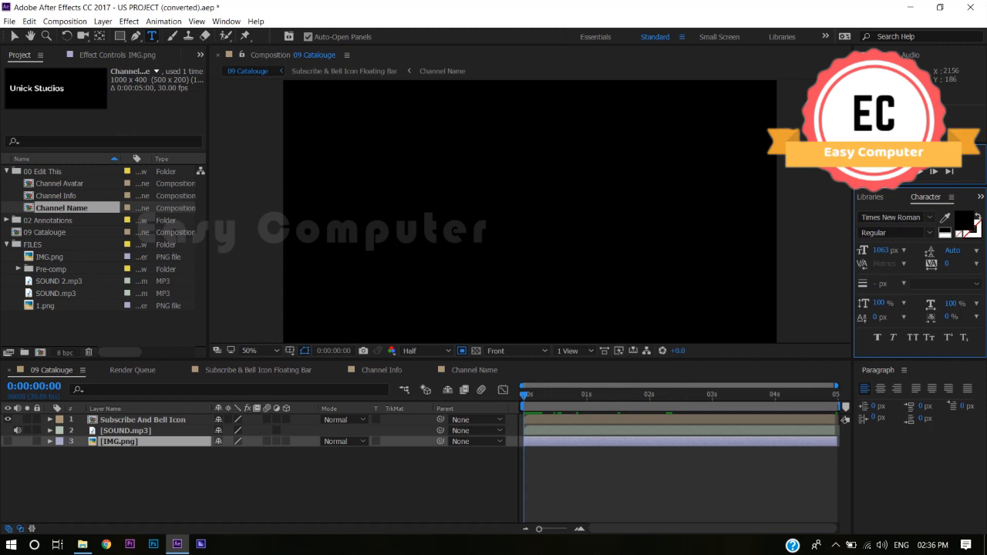
pyautogui.press('space')
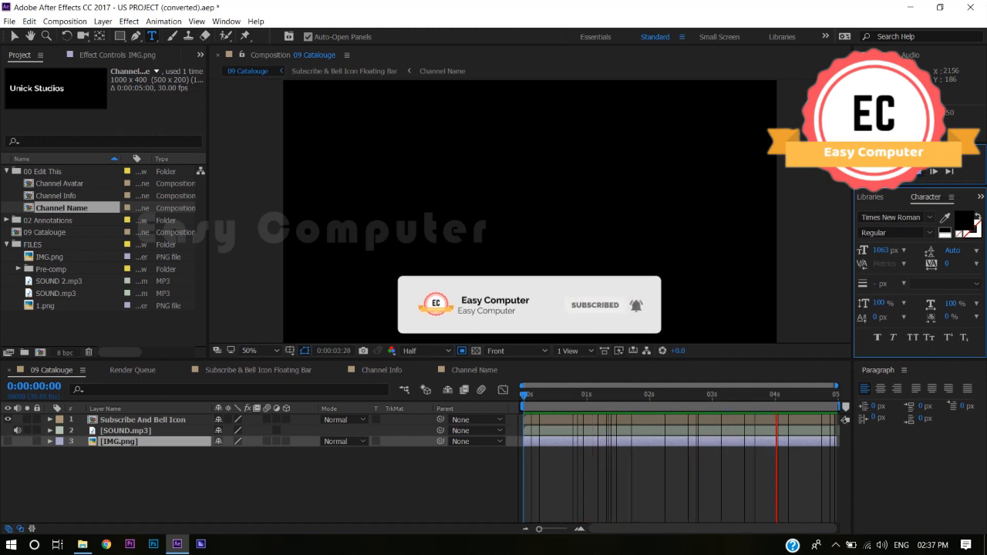
pyautogui.press('space')
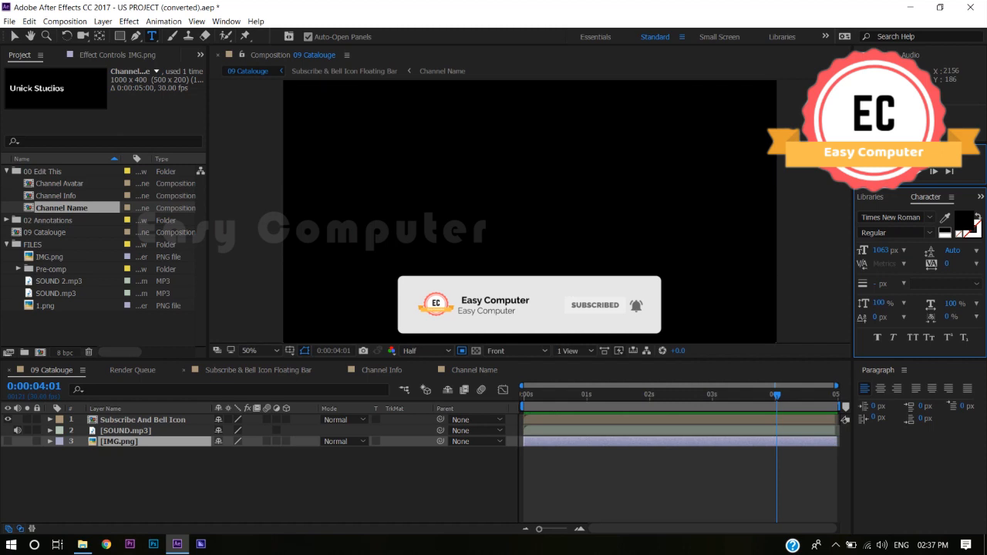
# - Scale the 1.png logo layer in the Channel Avatar composition down to 157.0, 154.3% and check it in 09 Catalouge
pyautogui.doubleClick(47, 232)
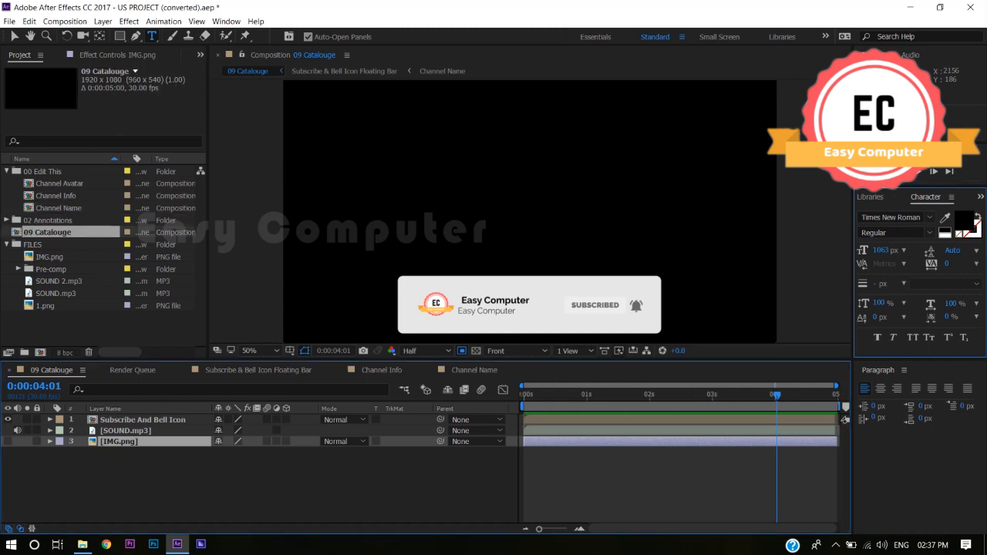
pyautogui.doubleClick(59, 183)
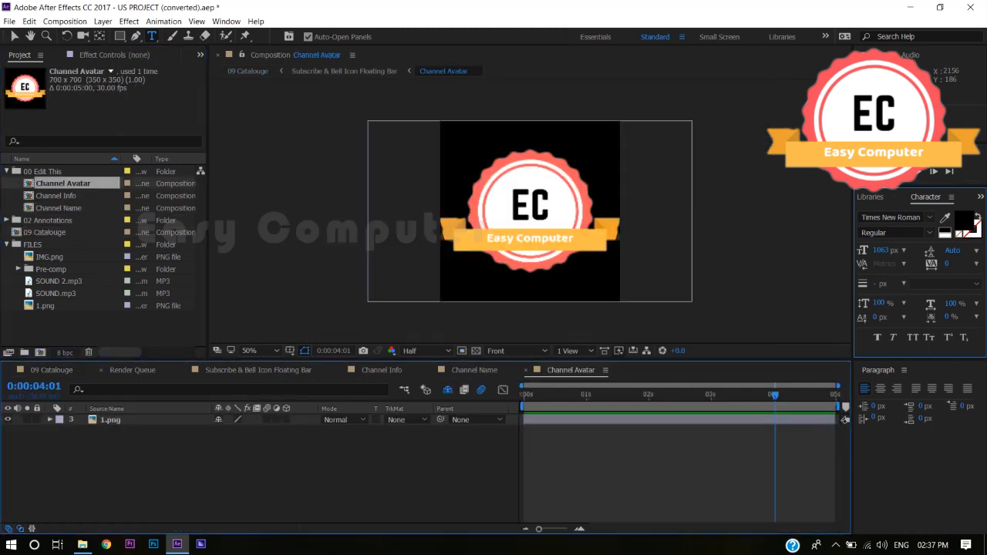
pyautogui.click(50, 419)
pyautogui.click(61, 431)
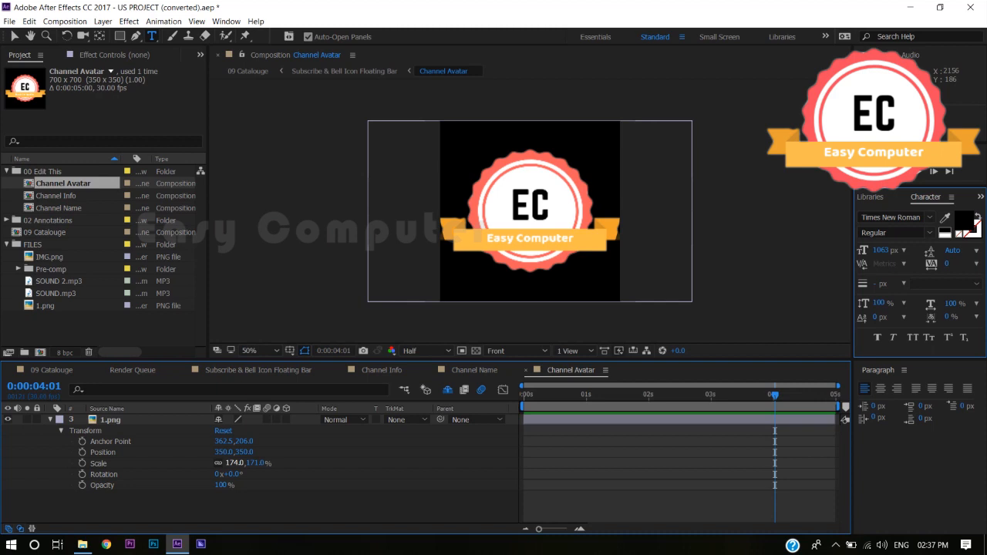
pyautogui.moveTo(235, 463); pyautogui.dragTo(226, 464)
pyautogui.click(529, 209)
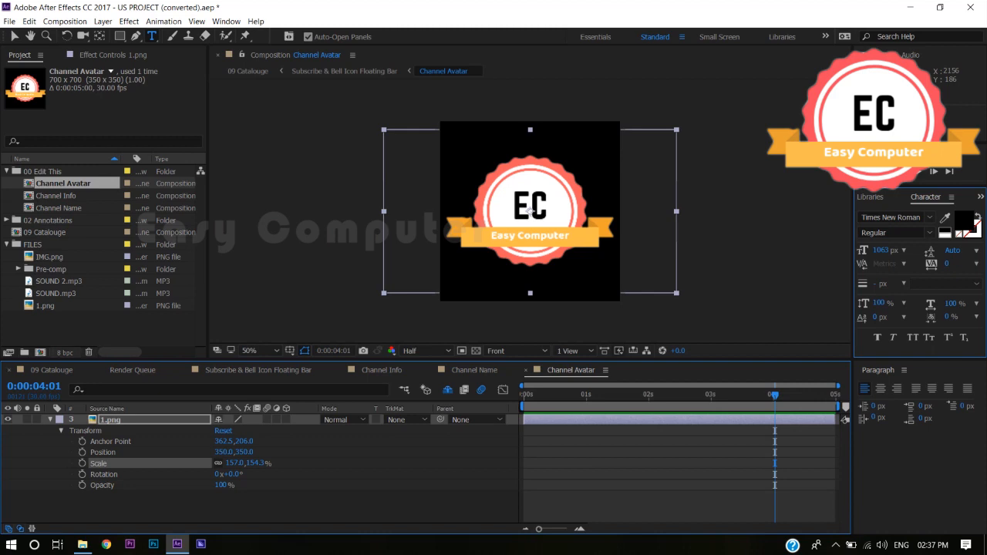
pyautogui.click(53, 371)
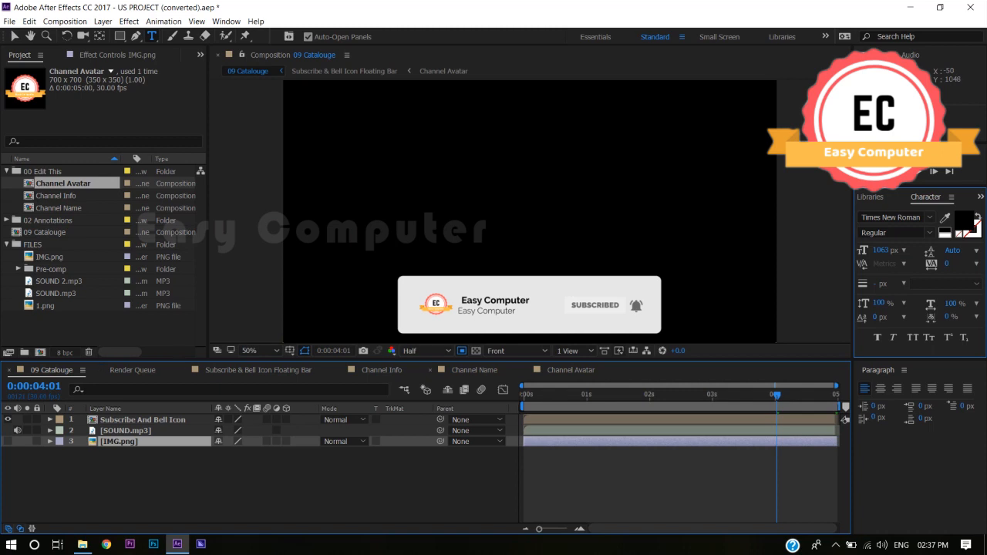
# - Set the Channel Name text's fill color to magenta (FF00FF) and check it in 09 Catalouge
pyautogui.click(475, 371)
pyautogui.doubleClick(128, 420)
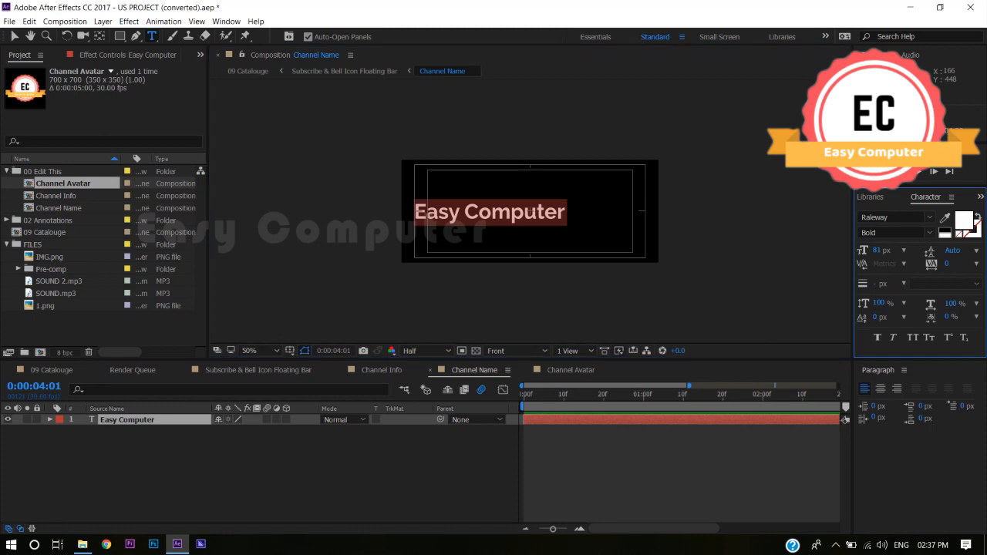
pyautogui.click(963, 220)
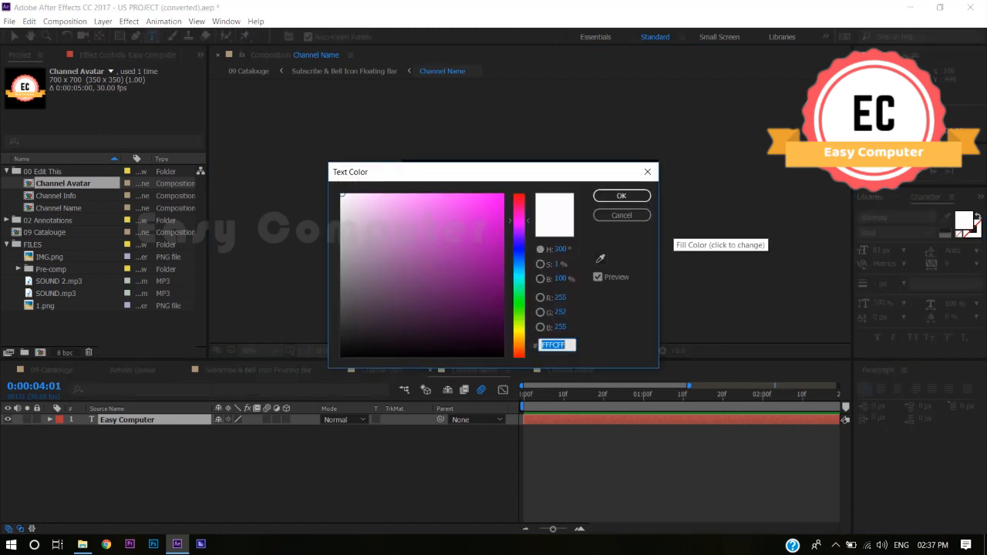
pyautogui.moveTo(497, 219); pyautogui.dragTo(504, 193)
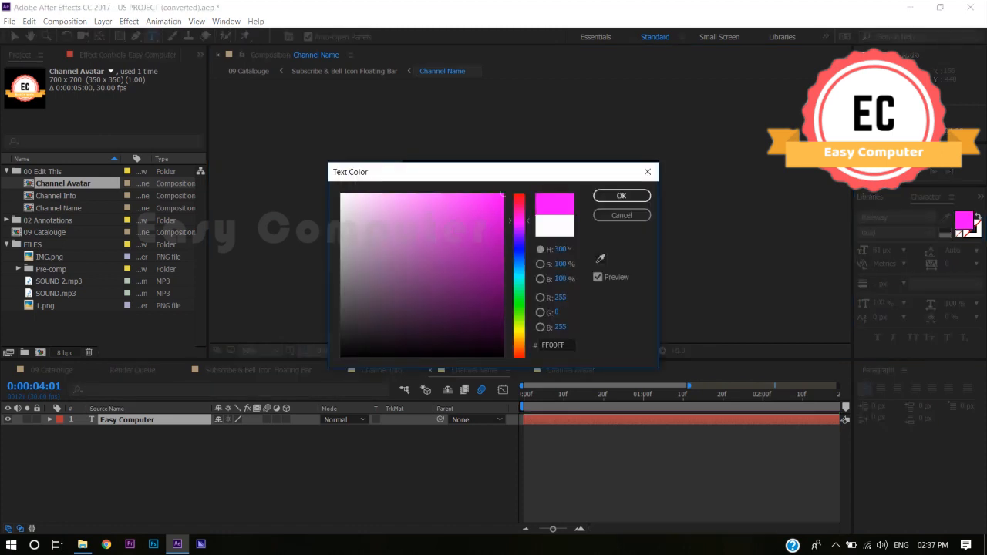
pyautogui.click(622, 196)
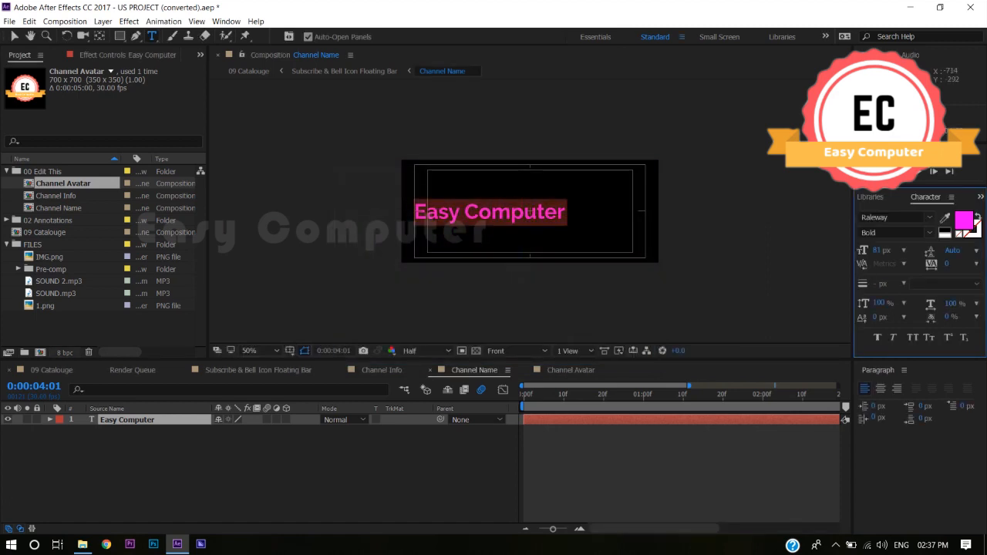
pyautogui.click(52, 370)
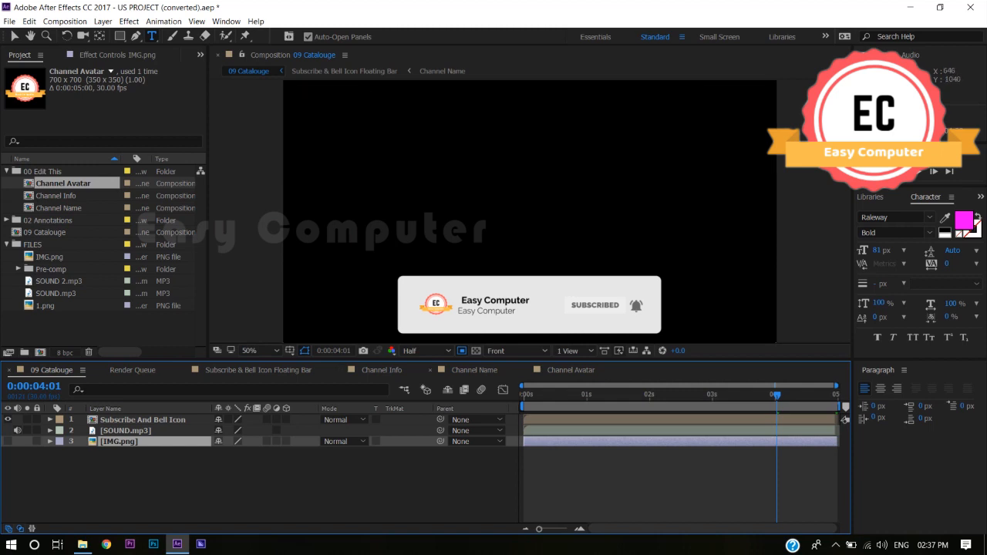
# - Look over the Channel Info and Subscribe & Bell Icon Floating Bar compositions, and set the Channel Name text's fill color to black
pyautogui.click(475, 370)
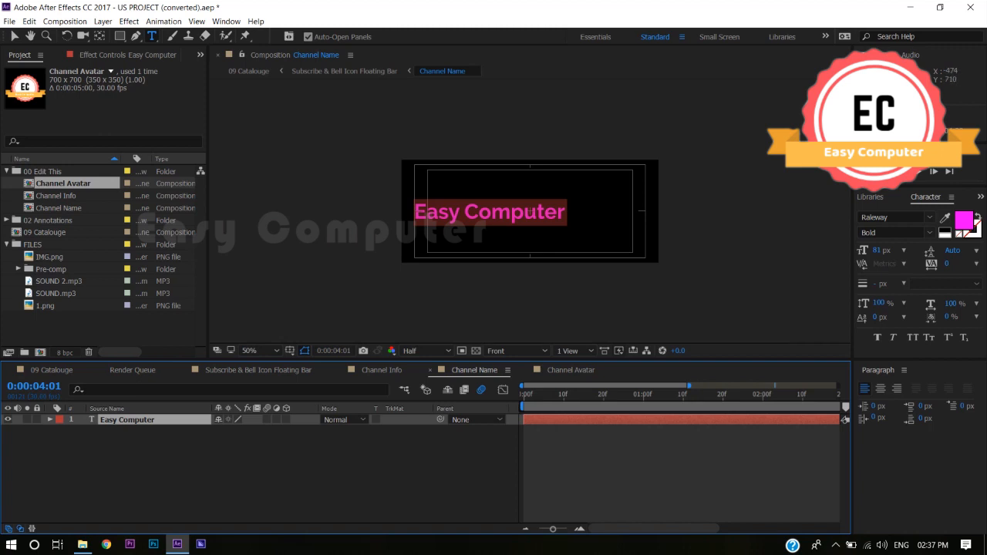
pyautogui.click(382, 370)
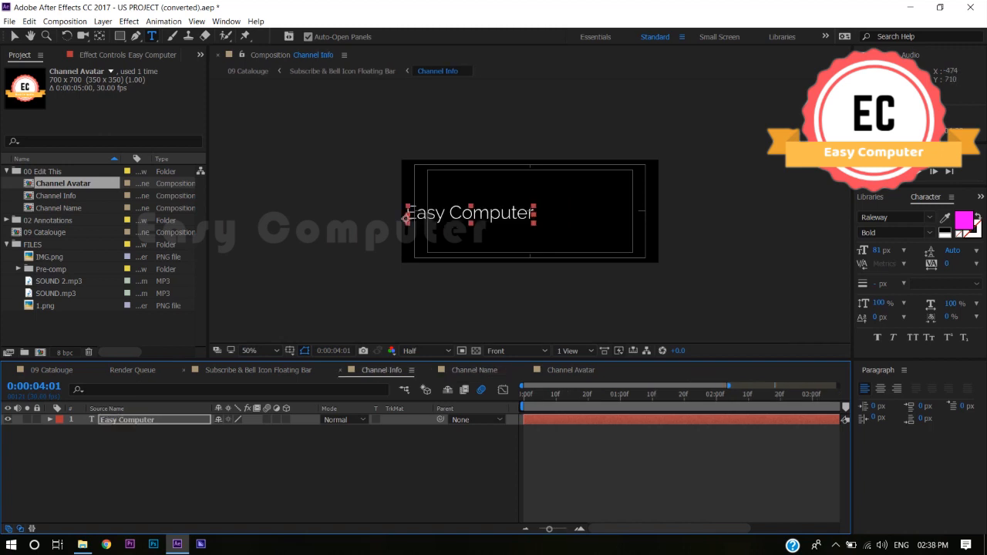
pyautogui.click(258, 370)
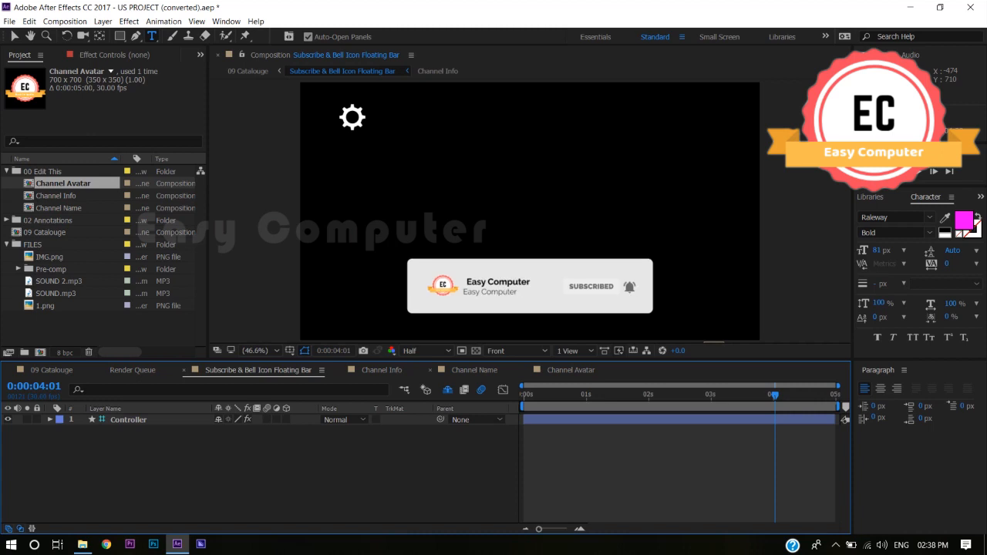
pyautogui.click(475, 370)
pyautogui.click(944, 230)
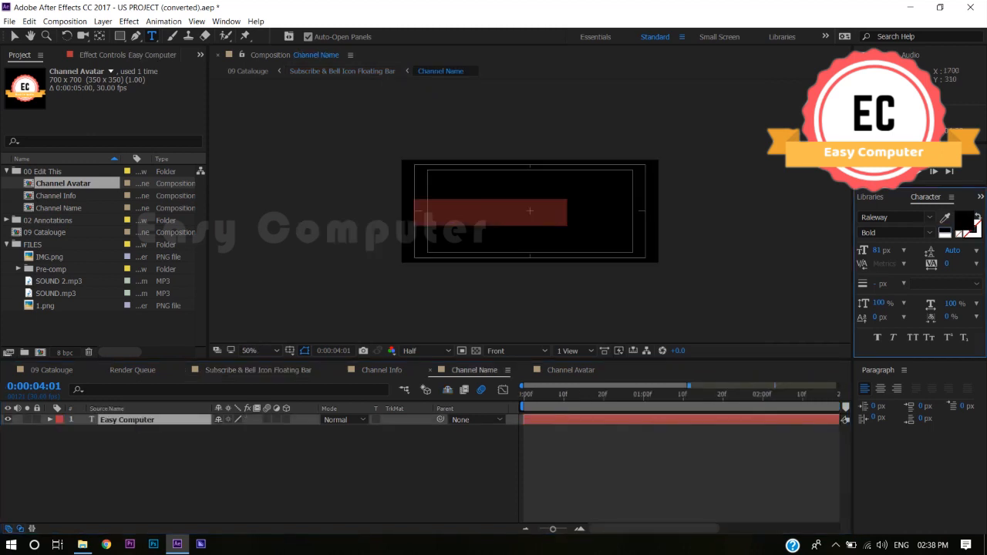
# - Set the Channel Name text's fill color to magenta (FF00E9)
pyautogui.click(964, 221)
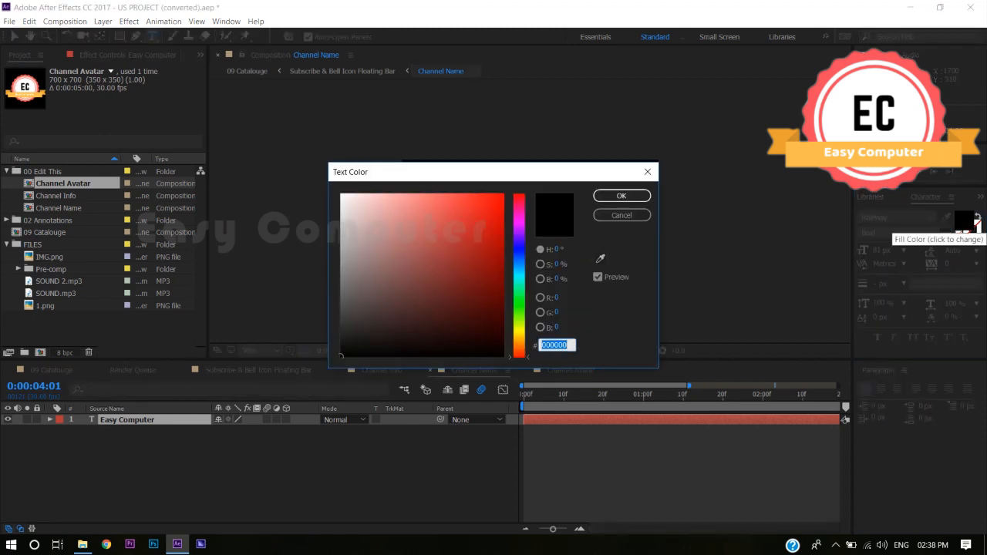
pyautogui.click(519, 219)
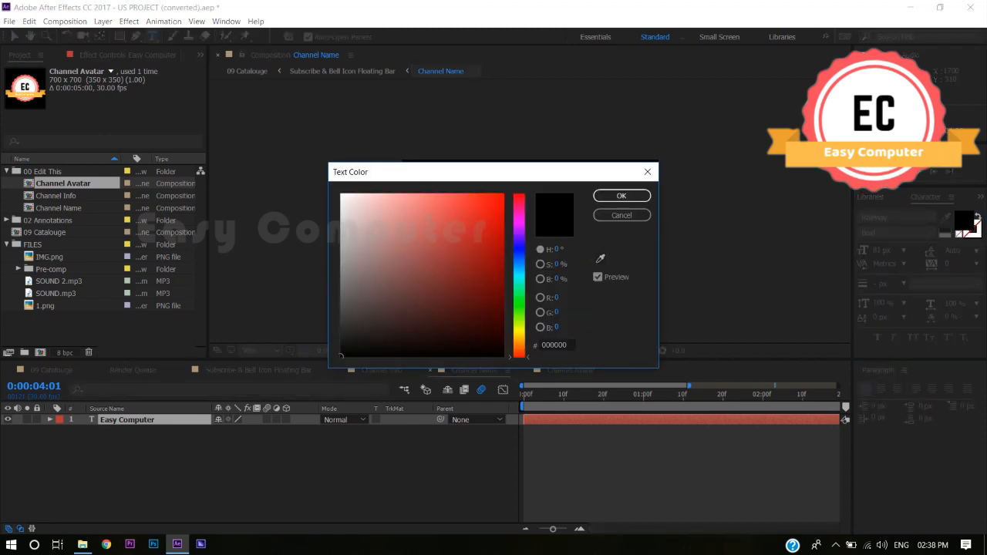
pyautogui.click(503, 195)
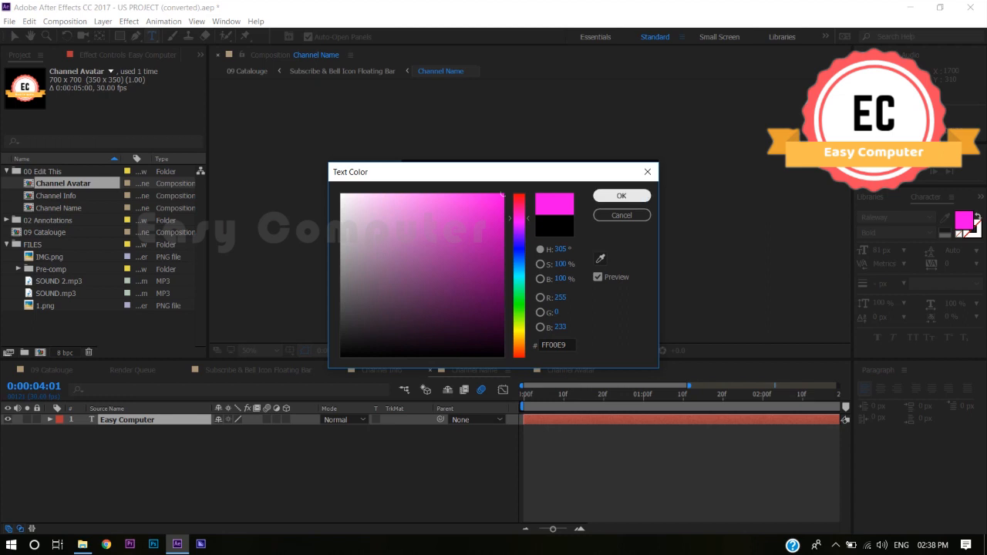
pyautogui.click(622, 196)
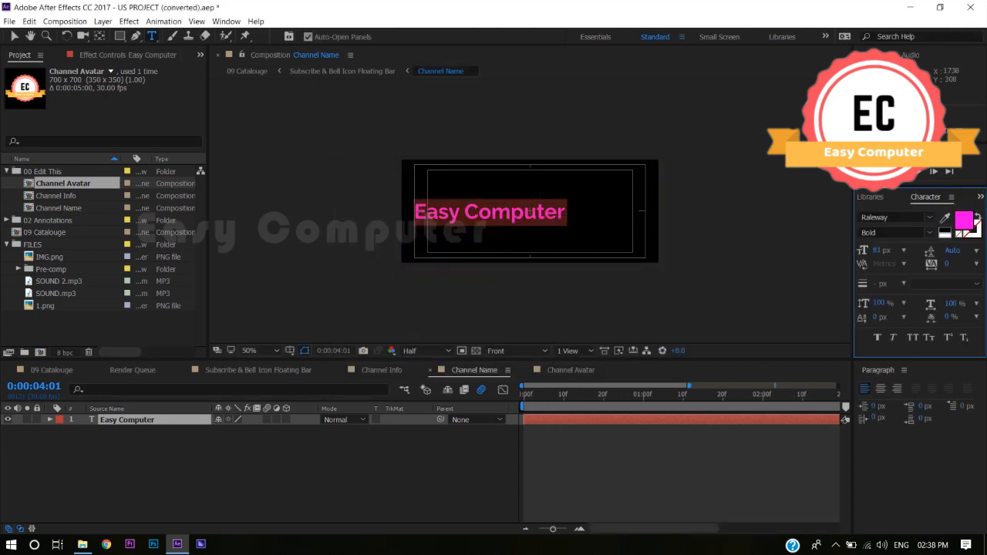
# - Set the Channel Name text's fill color to white and give it a gray (616161) stroke
pyautogui.click(944, 231)
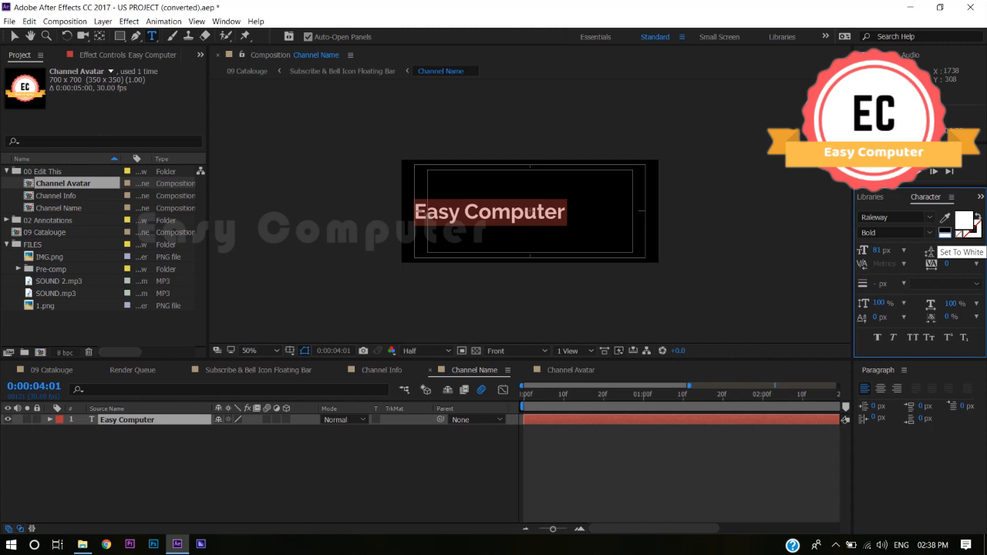
pyautogui.click(971, 227)
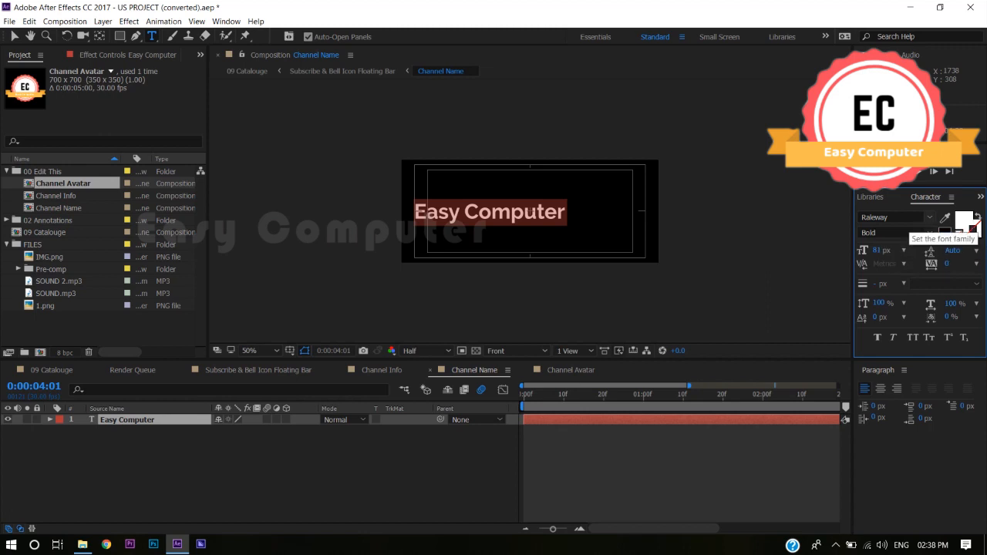
pyautogui.click(972, 225)
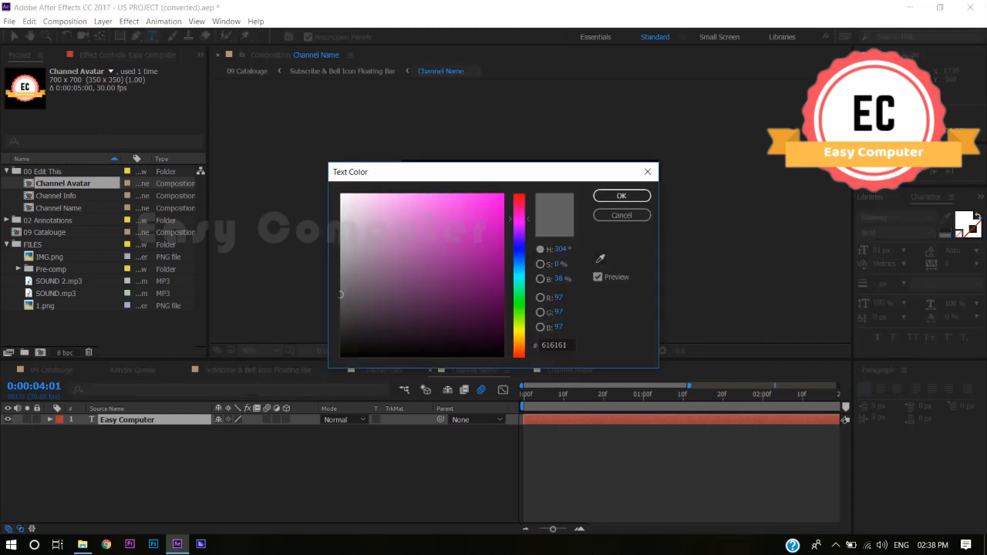
pyautogui.click(621, 196)
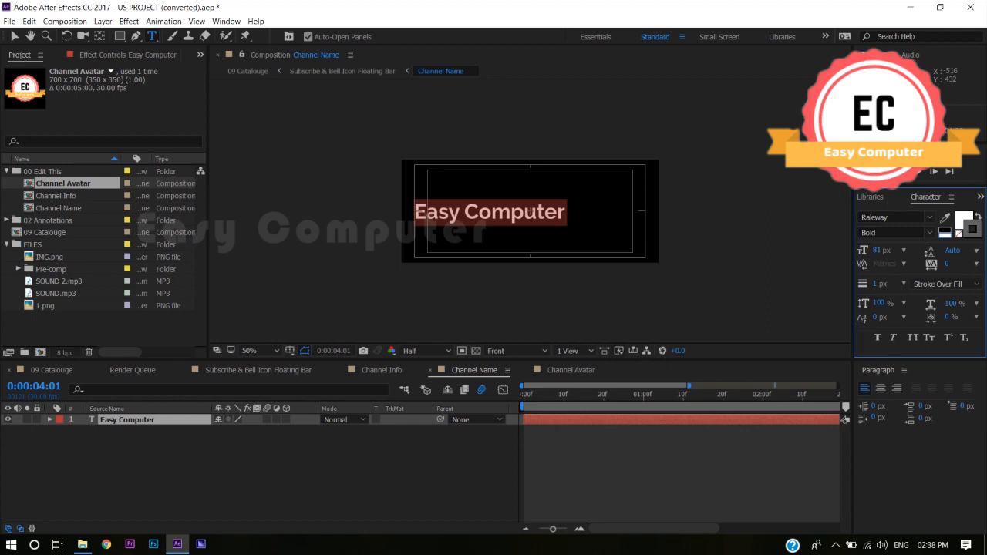
# - Scrub 09 Catalouge to its end at 0:00:04:29 and add the composition to the render queue
pyautogui.click(52, 370)
pyautogui.moveTo(776, 395); pyautogui.dragTo(836, 395)
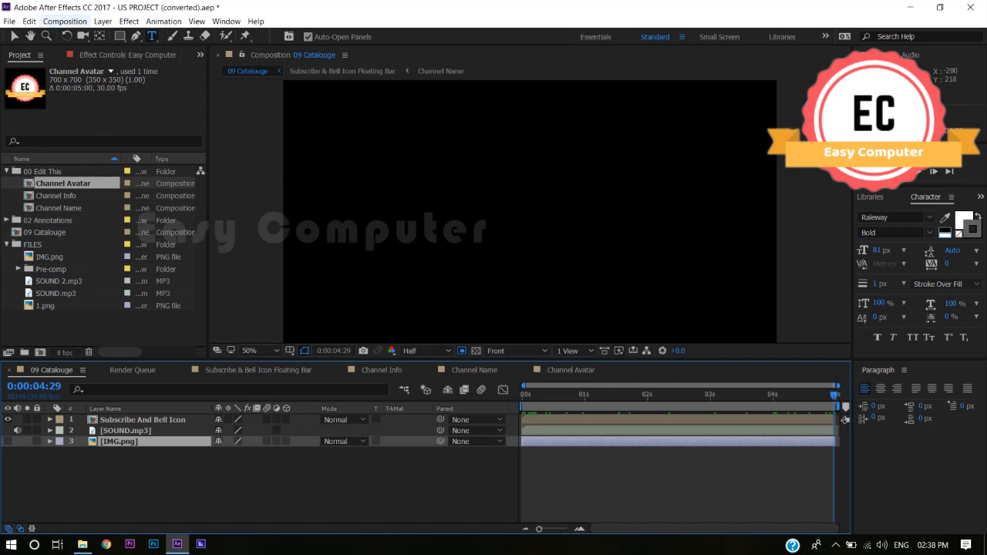
pyautogui.click(65, 21)
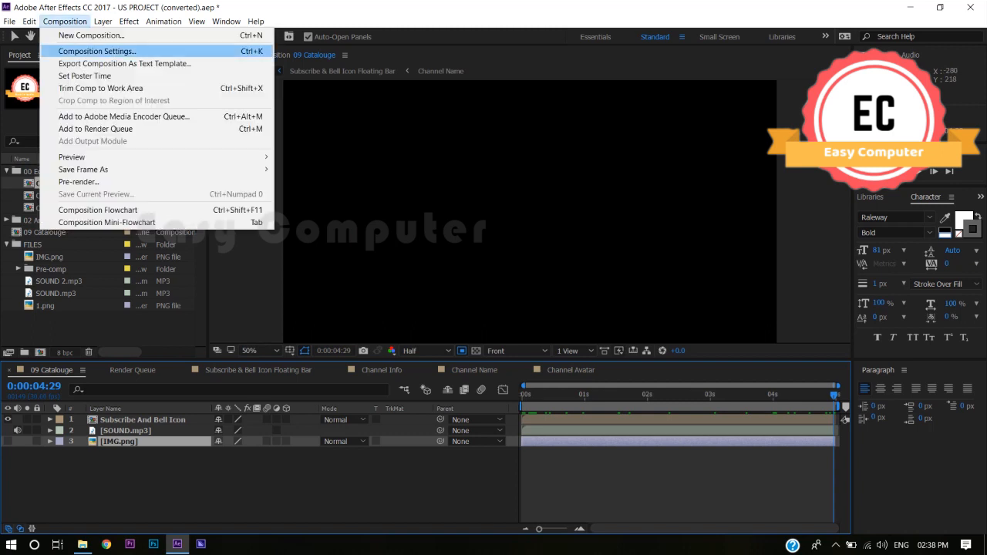
pyautogui.click(96, 129)
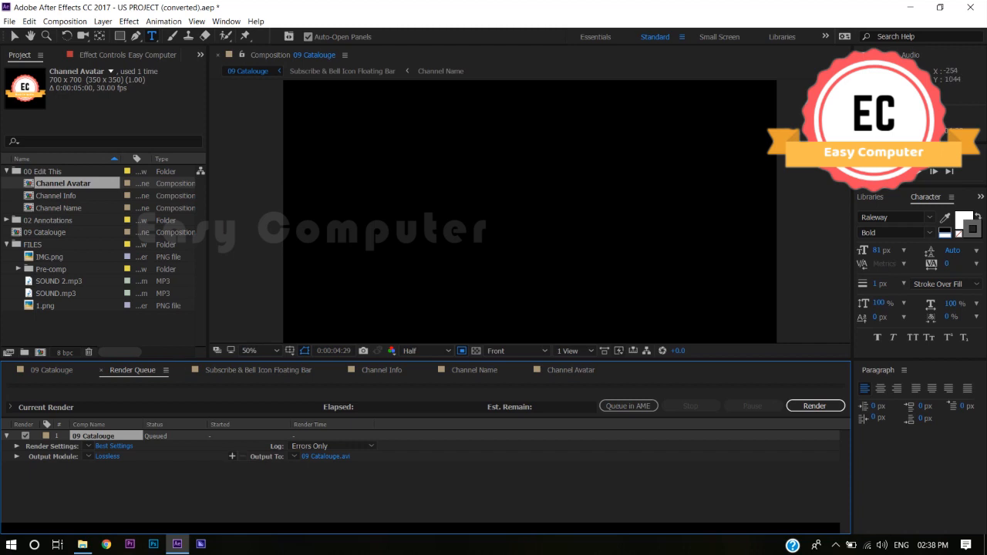
# - Set the 09 Catalouge output module's format to QuickTime with the PNG video codec
pyautogui.click(107, 457)
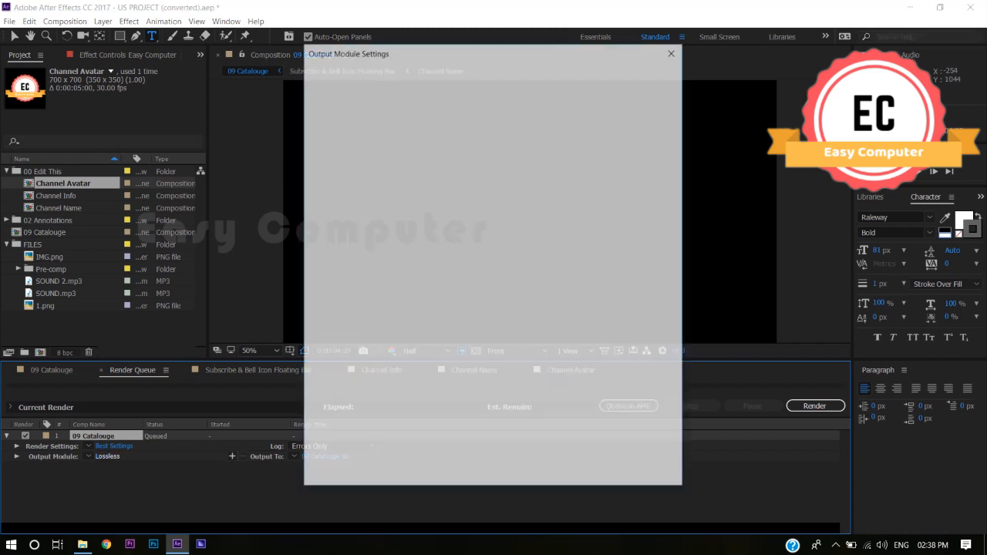
pyautogui.click(459, 114)
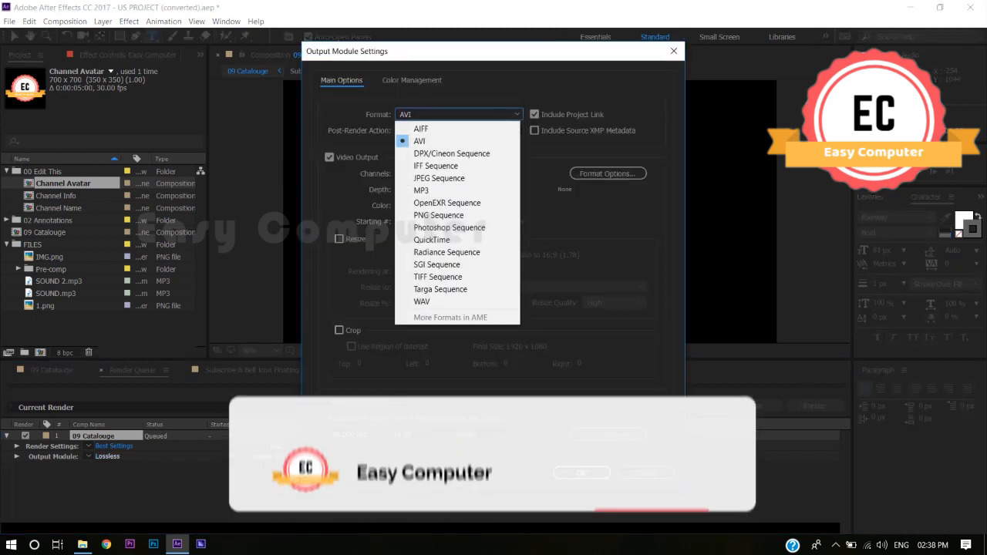
pyautogui.click(432, 240)
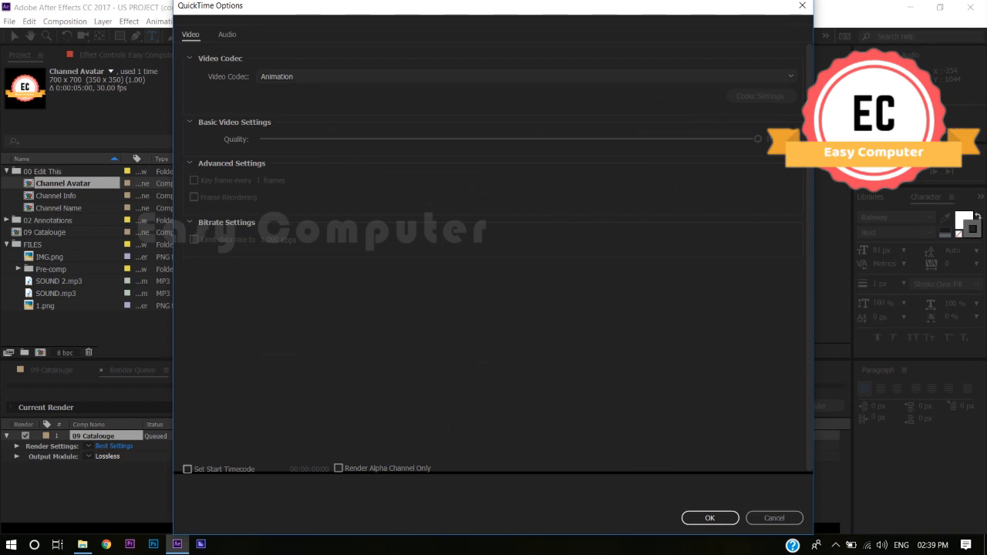
pyautogui.click(524, 76)
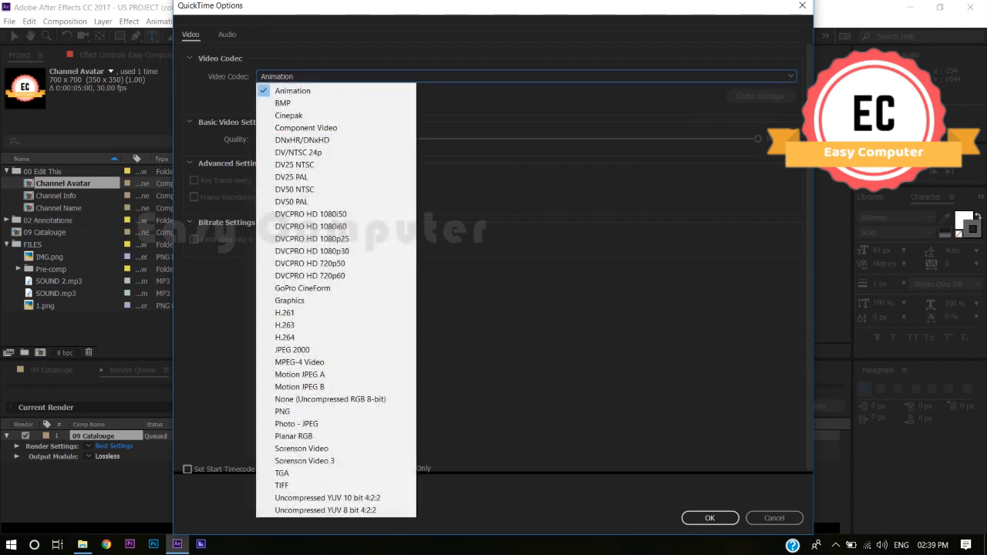
pyautogui.click(308, 411)
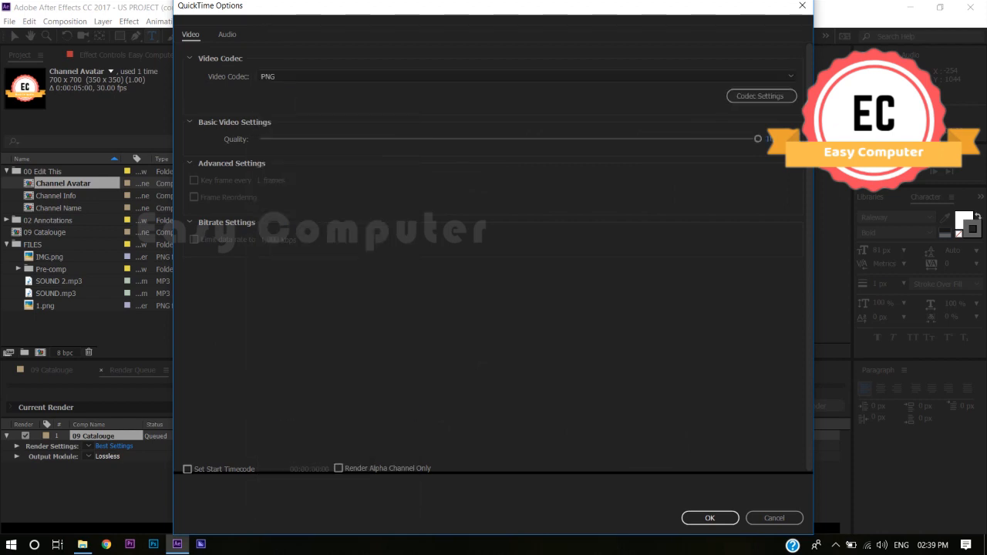
pyautogui.click(710, 518)
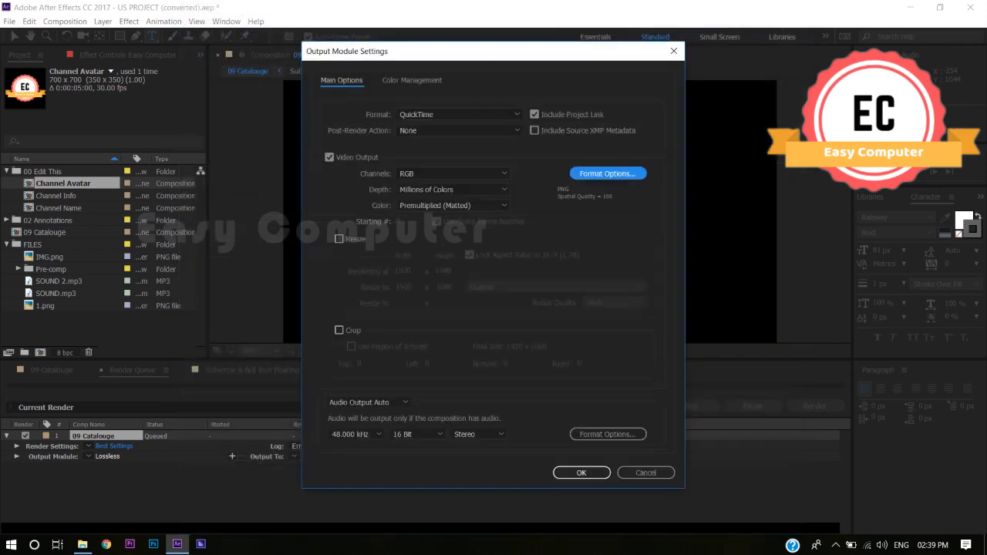
# - Set the output channels to RGB + Alpha and render 09 Catalouge to 09 Catalouge.mov
pyautogui.click(453, 173)
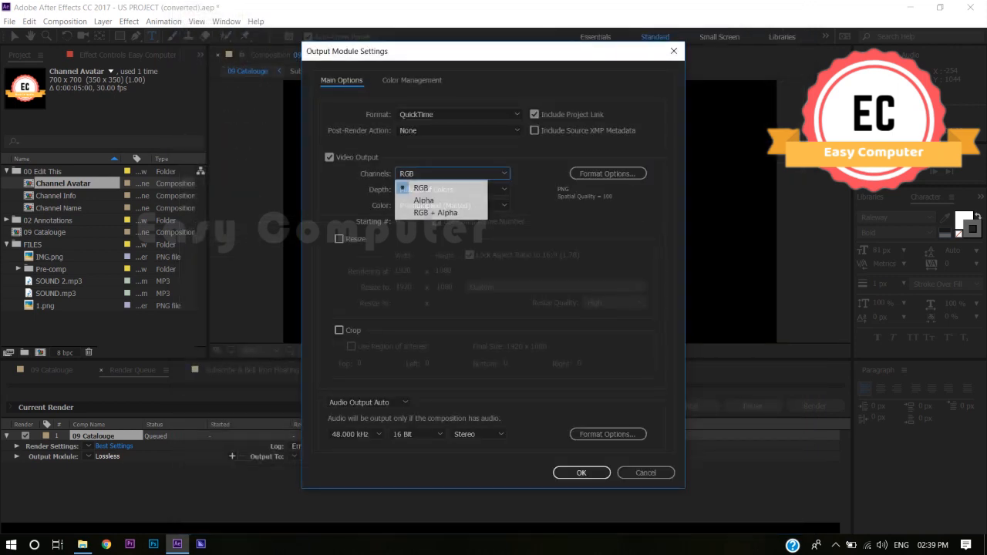
pyautogui.click(435, 212)
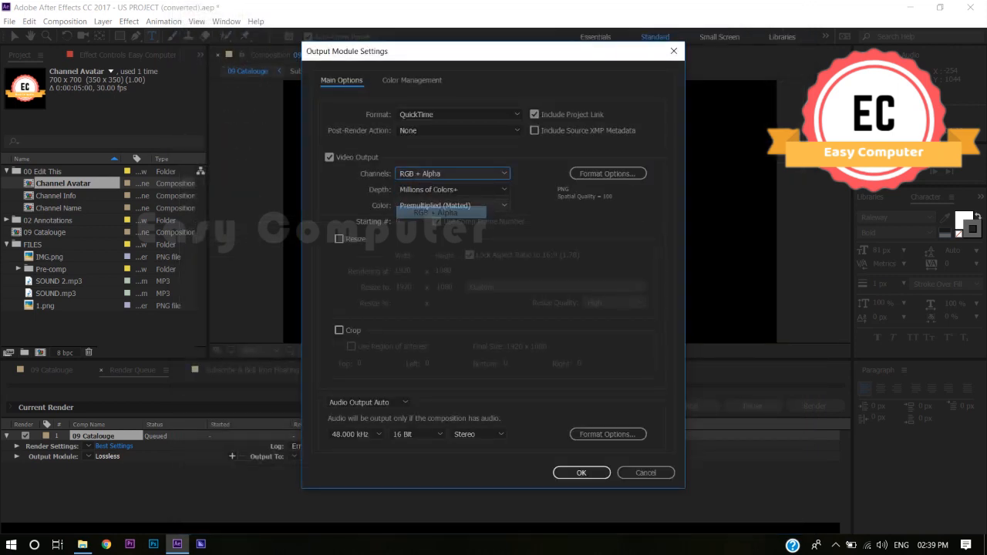
pyautogui.click(581, 473)
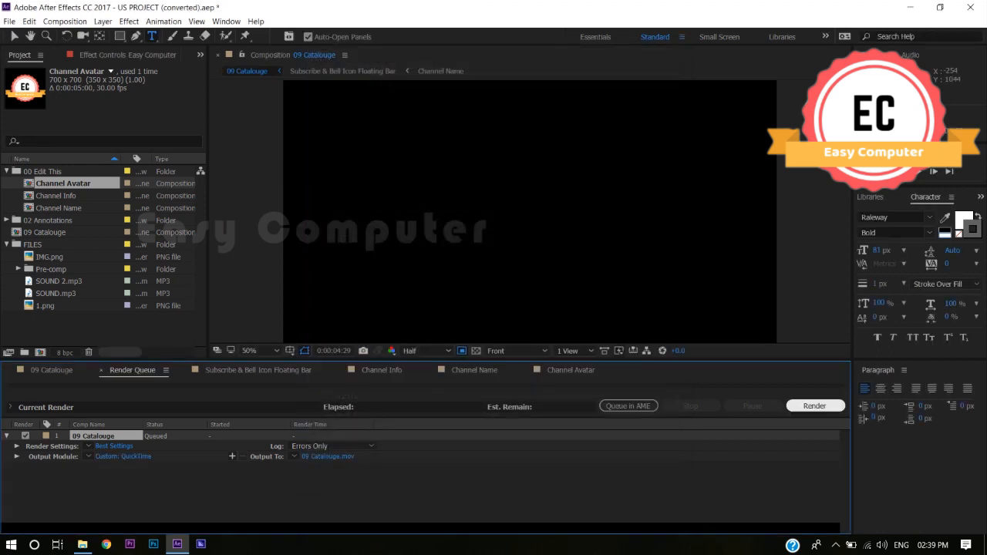
pyautogui.click(814, 405)
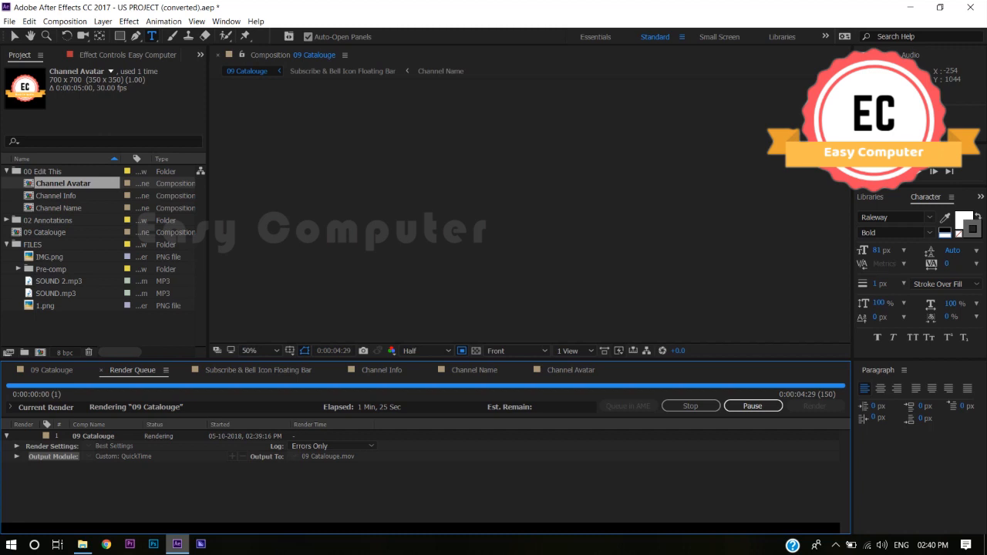
# - Switch to File Explorer and open the After Effects CC 2017 folder inside Documents > Adobe
pyautogui.moveTo(176, 544)
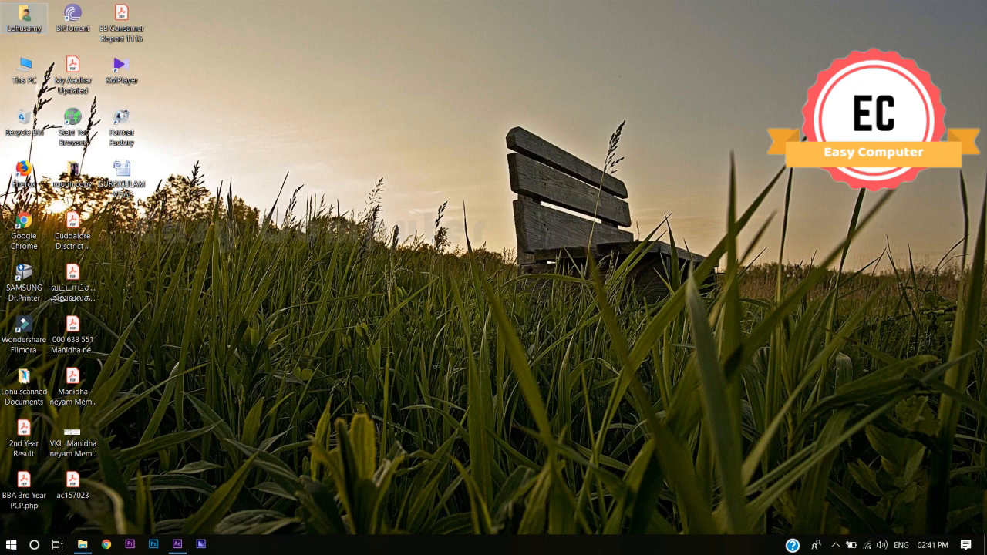
pyautogui.doubleClick(24, 17)
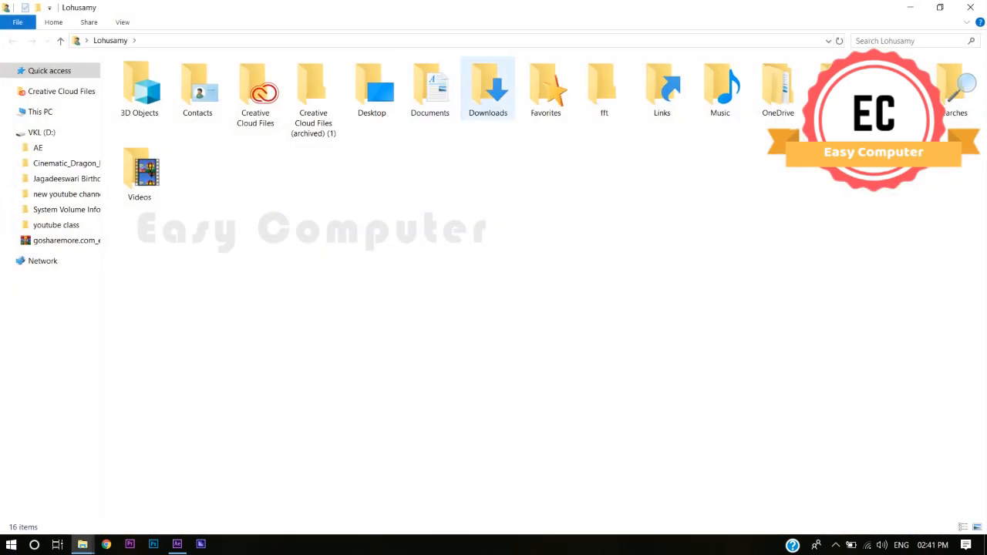
pyautogui.doubleClick(429, 89)
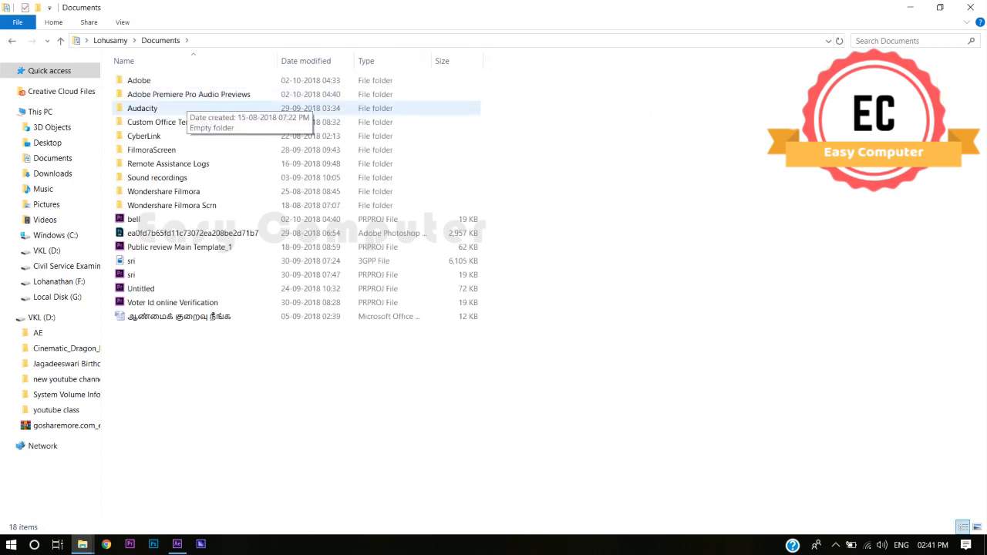
pyautogui.doubleClick(142, 80)
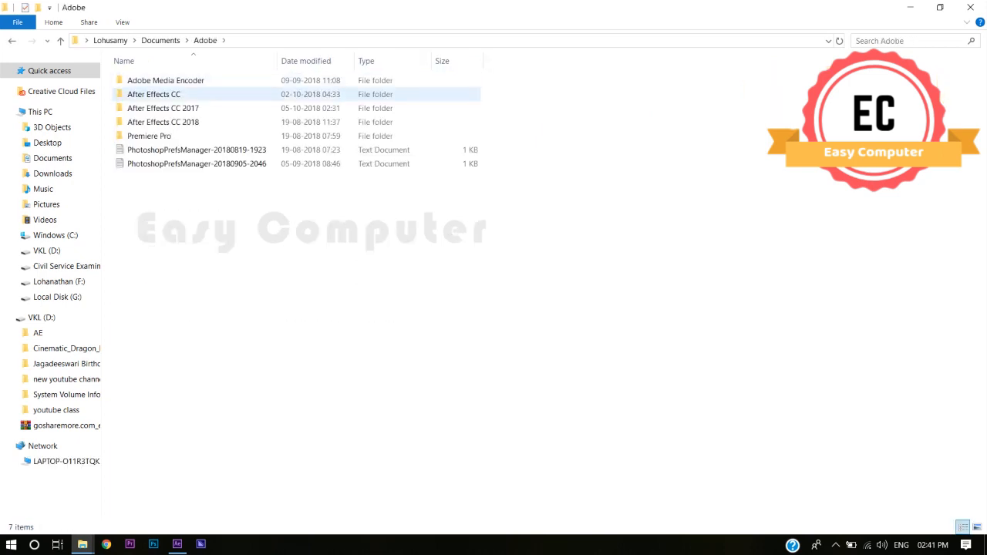
pyautogui.doubleClick(163, 108)
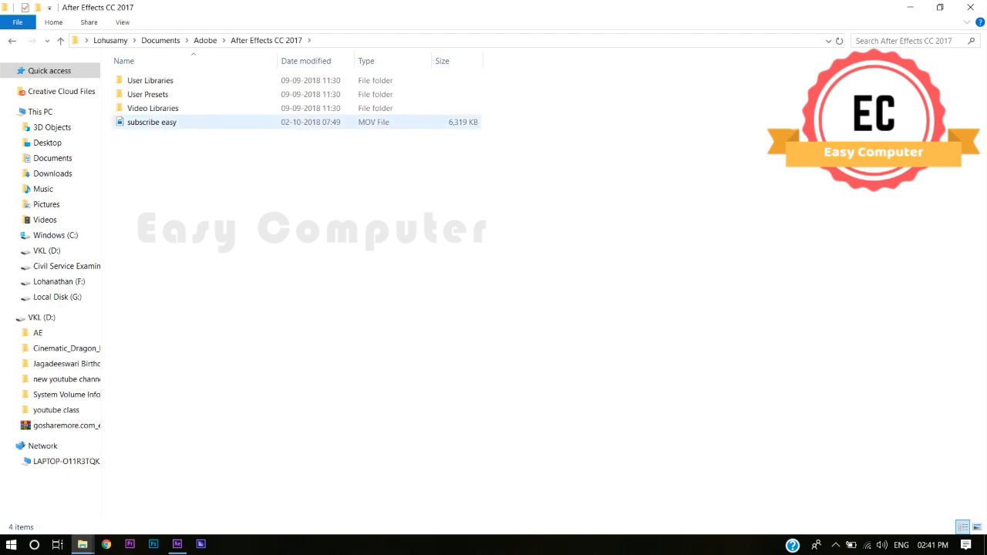
# - Open the subscribe easy MOV file with Windows Media Player
pyautogui.click(152, 122)
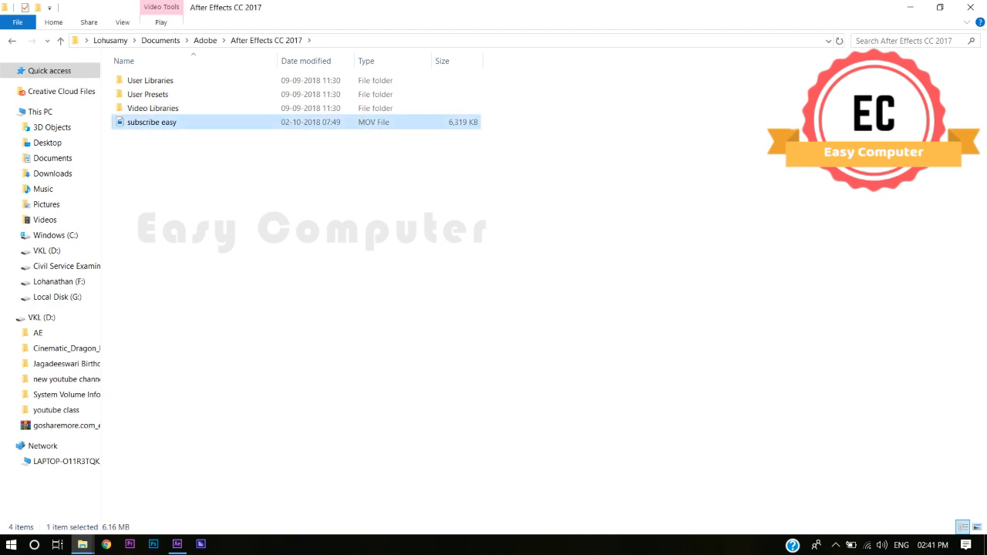
pyautogui.rightClick(146, 124)
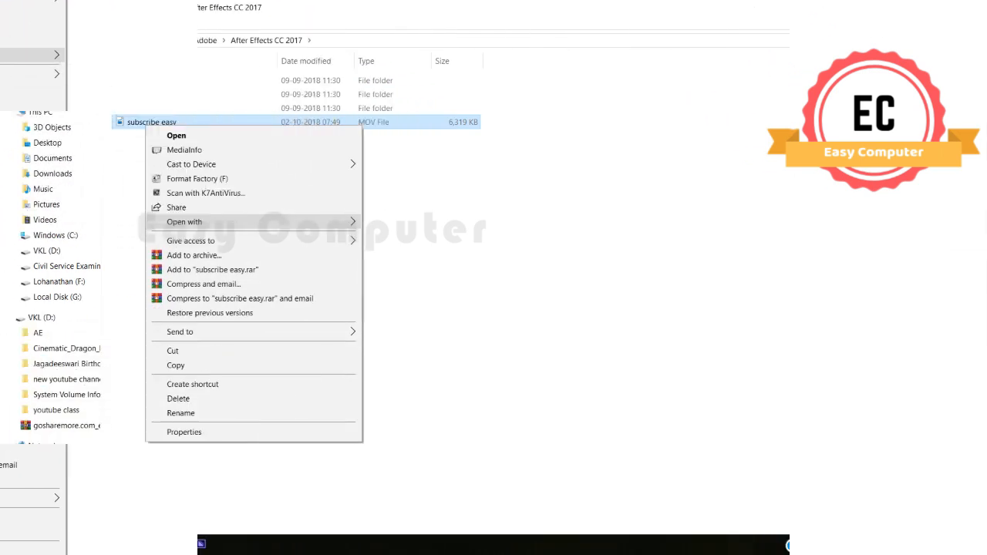
pyautogui.moveTo(232, 221)
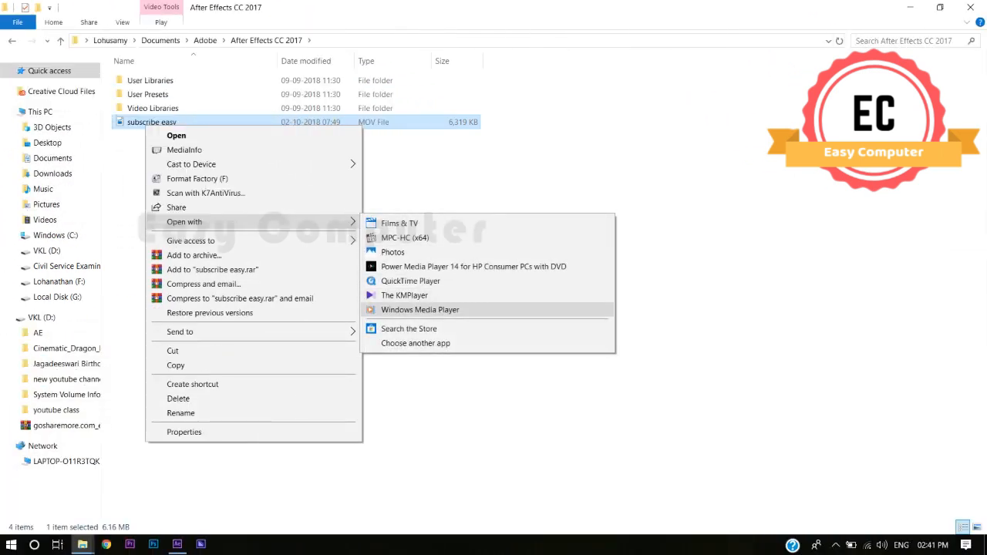
pyautogui.click(419, 309)
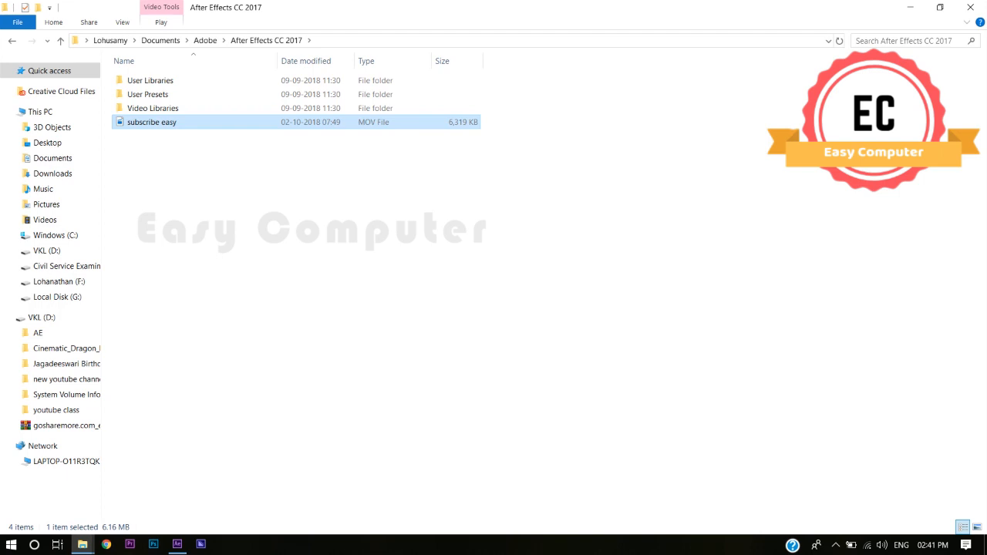